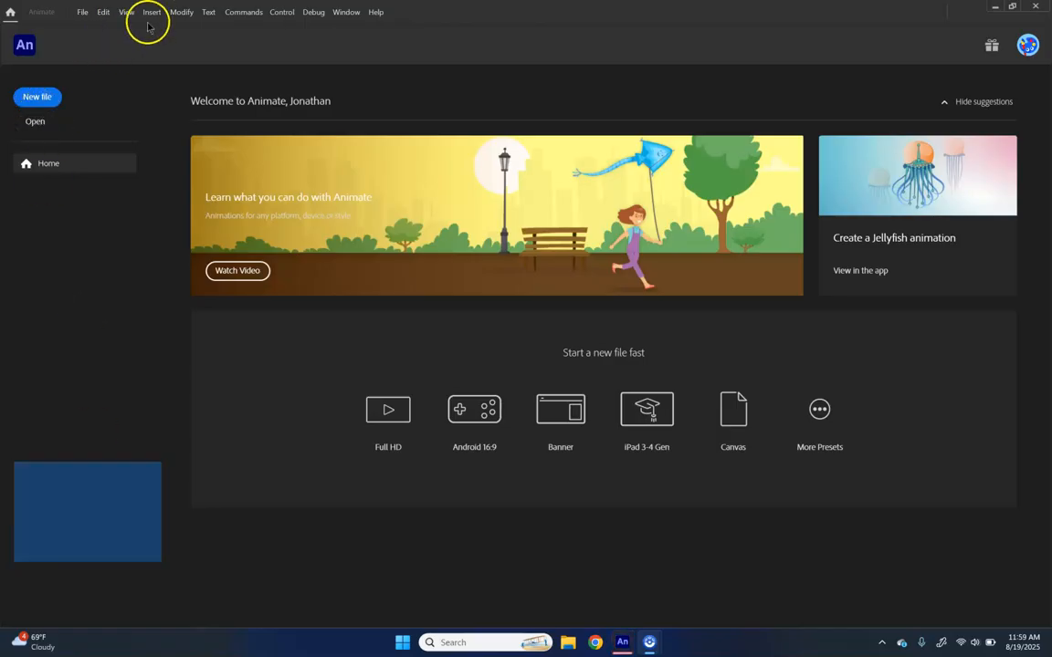
Step: Create a 640 x 480 HTML5 Canvas document at 24 fps from the Web preset Low and activate the Classic Brush
left_click(82, 12)
left_click(97, 27)
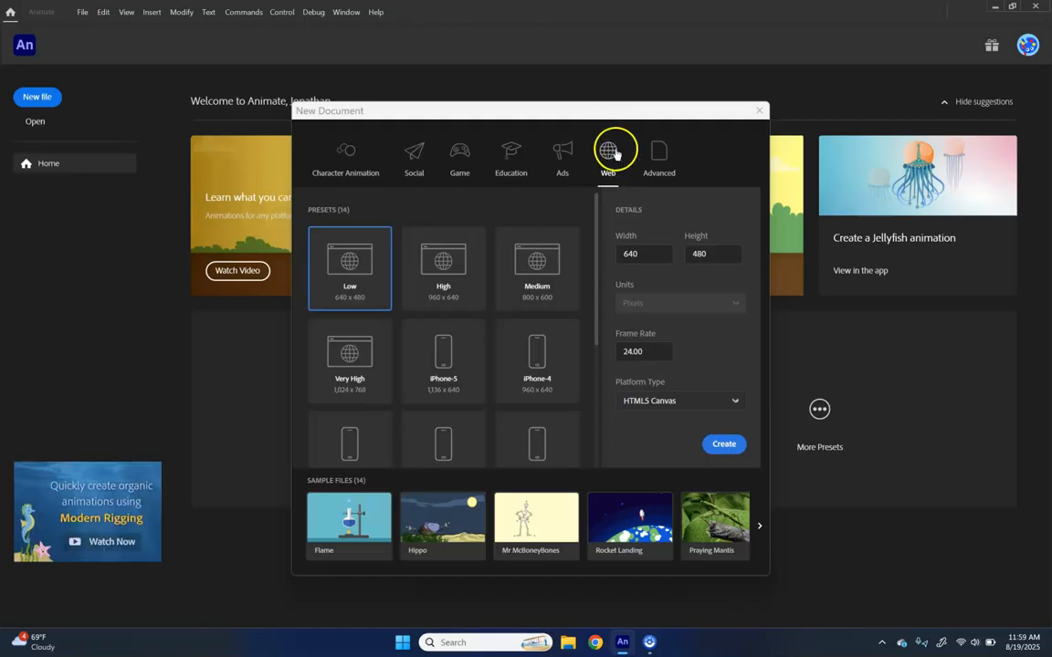
left_click(732, 453)
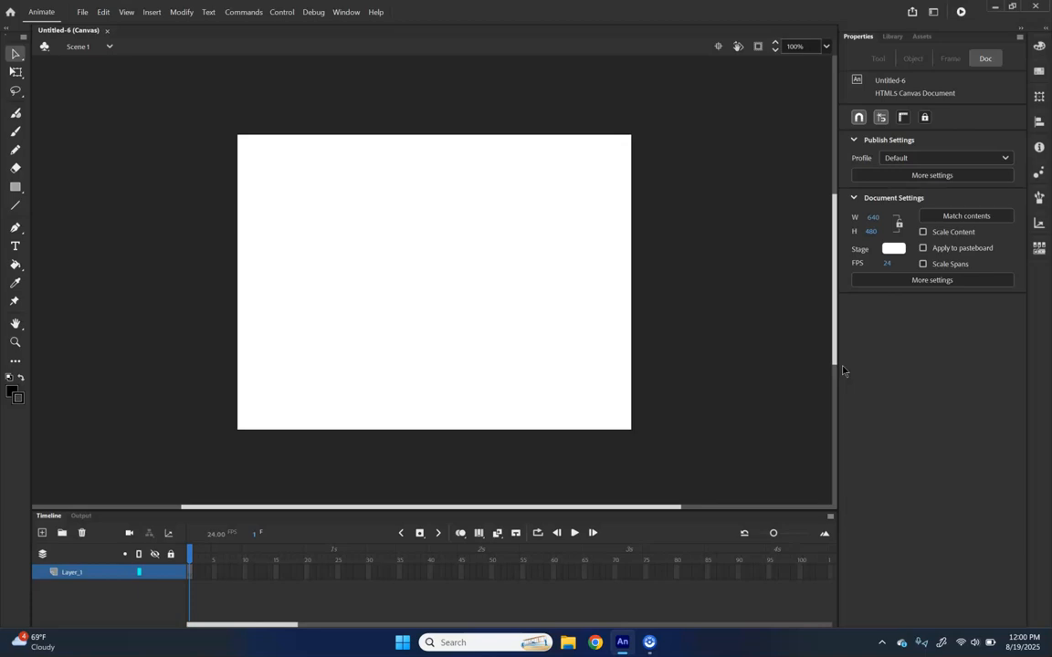
left_click(16, 133)
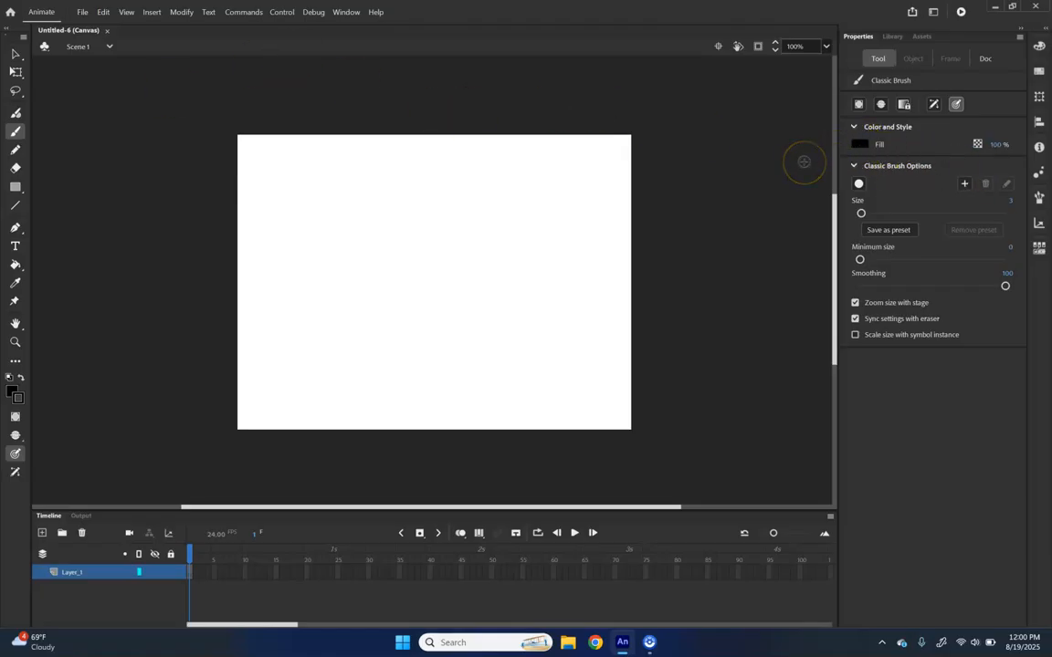
mouse_move(265, 364)
left_mouse_down()
mouse_move(338, 298)
mouse_move(549, 269)
mouse_move(645, 282)
left_mouse_up()
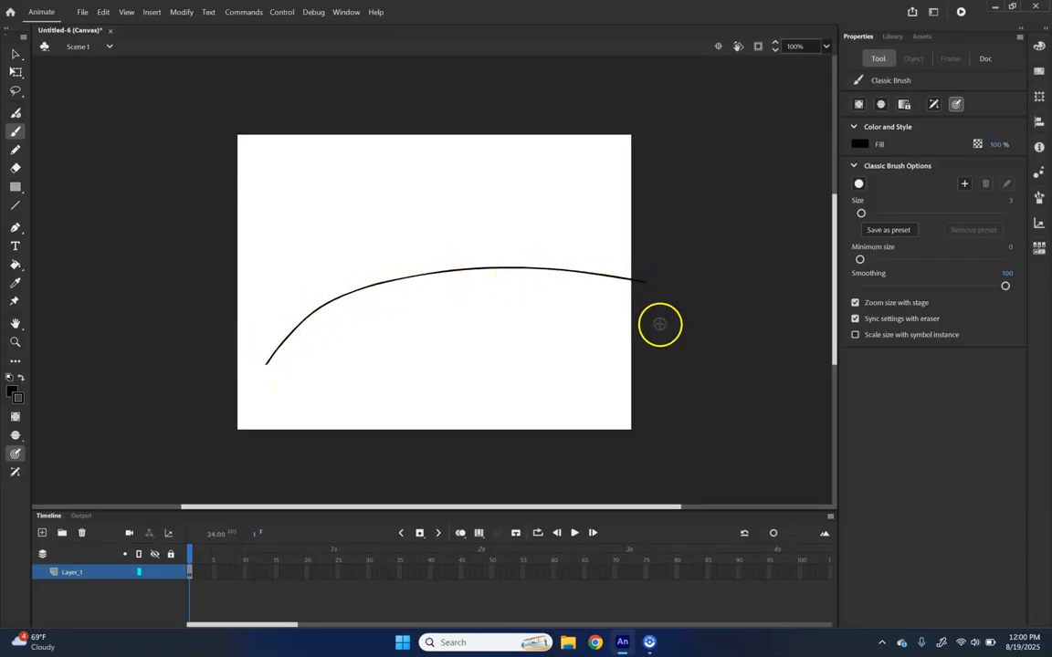
key("ctrl+z")
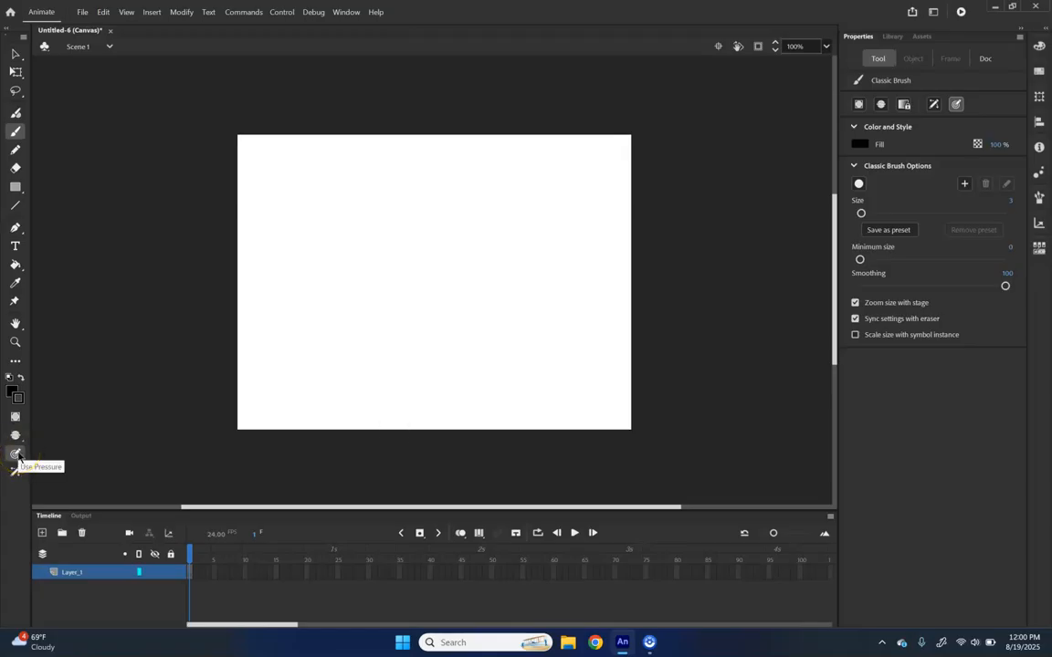
mouse_move(274, 385)
left_mouse_down()
mouse_move(337, 286)
mouse_move(394, 231)
mouse_move(444, 227)
mouse_move(431, 300)
mouse_move(443, 356)
mouse_move(535, 338)
left_mouse_up()
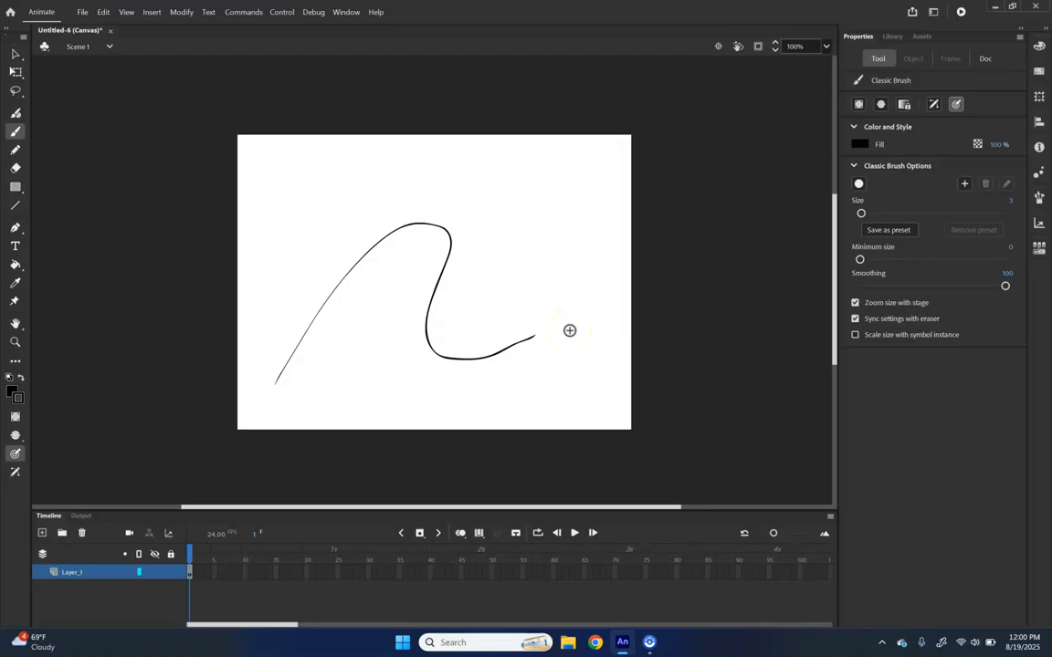
key("ctrl+z")
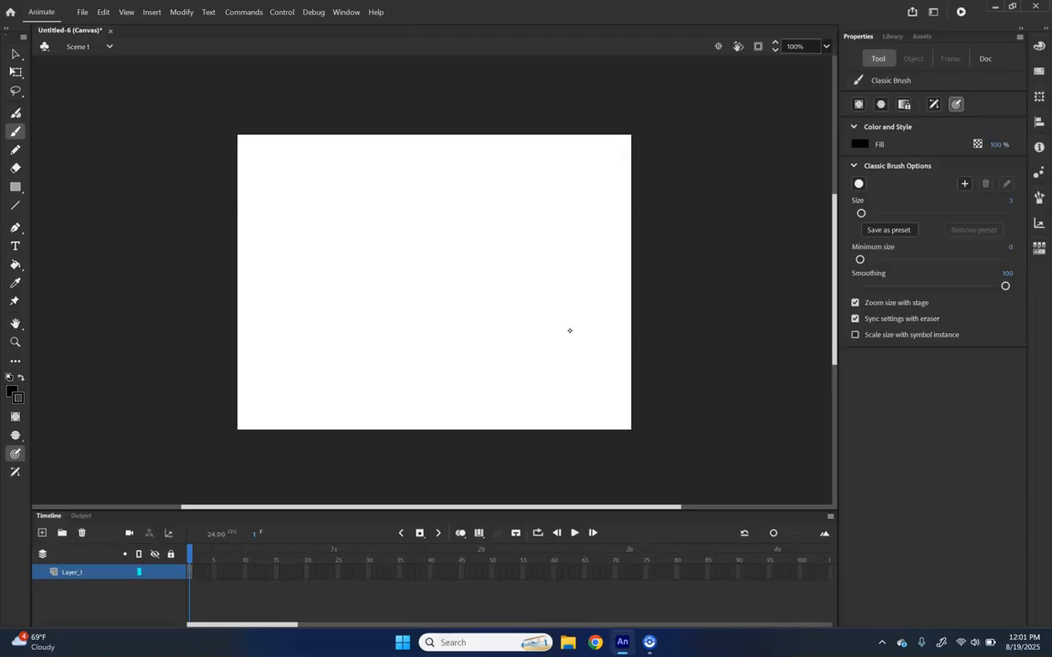
mouse_move(347, 265)
left_mouse_down()
mouse_move(366, 287)
mouse_move(399, 264)
left_mouse_up()
Step: Sketch the outline of a tall cone body in black, with a rounded tip, sloping sides and a curved lower edge
left_click(860, 143)
left_click(672, 181)
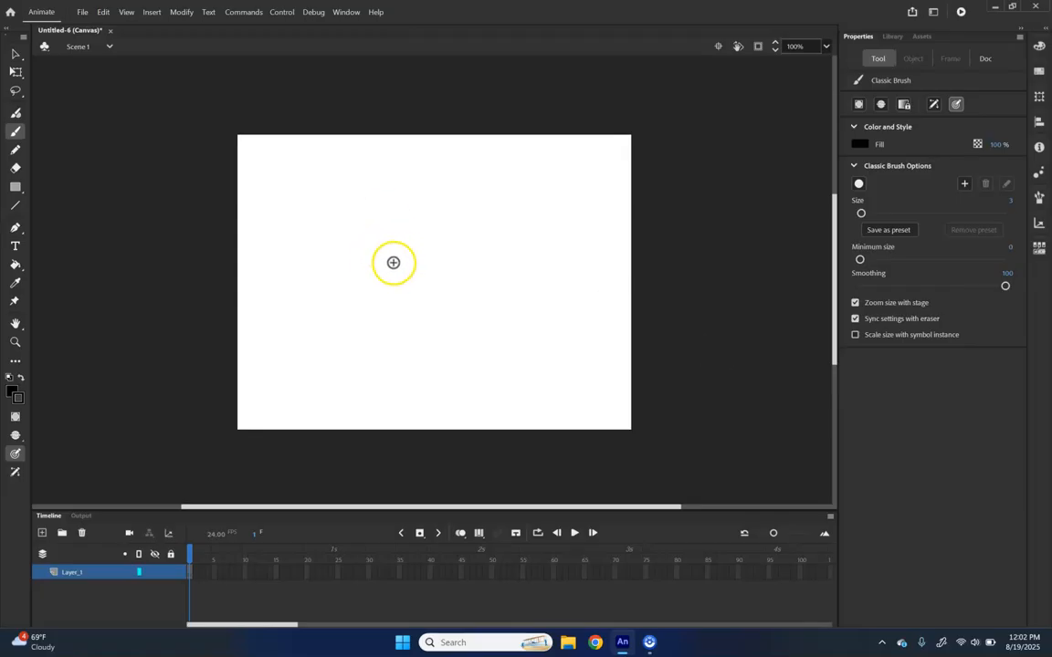
left_click_drag(387, 250, 403, 247)
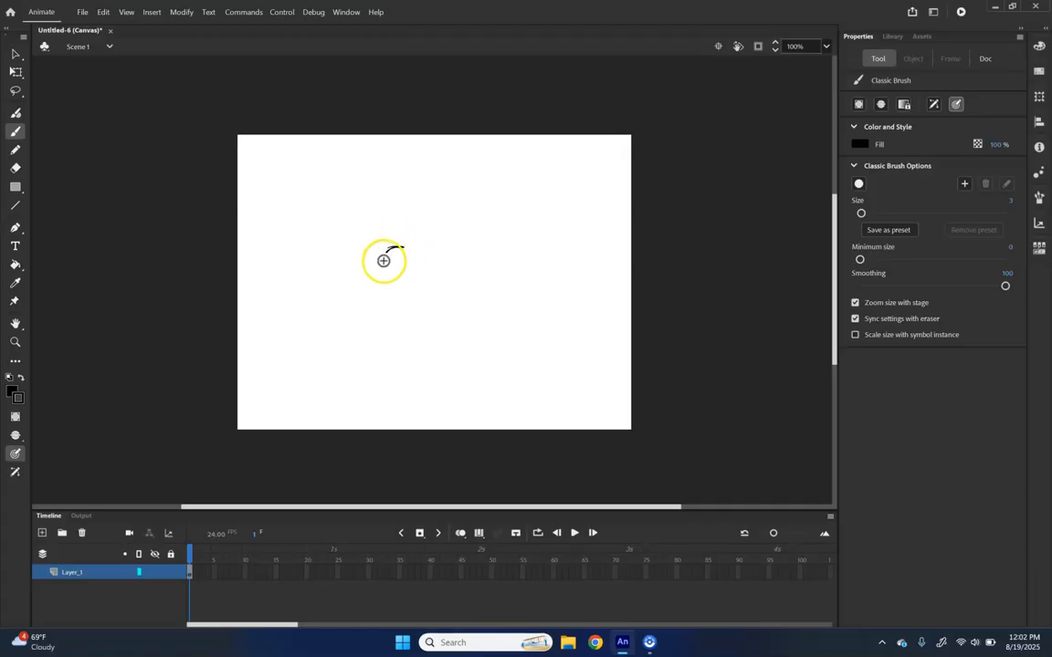
mouse_move(404, 250)
left_mouse_down()
mouse_move(427, 323)
mouse_move(411, 252)
mouse_move(390, 270)
mouse_move(388, 255)
mouse_move(368, 342)
left_mouse_up()
mouse_move(383, 287)
left_mouse_down()
mouse_move(366, 345)
mouse_move(443, 341)
left_mouse_up()
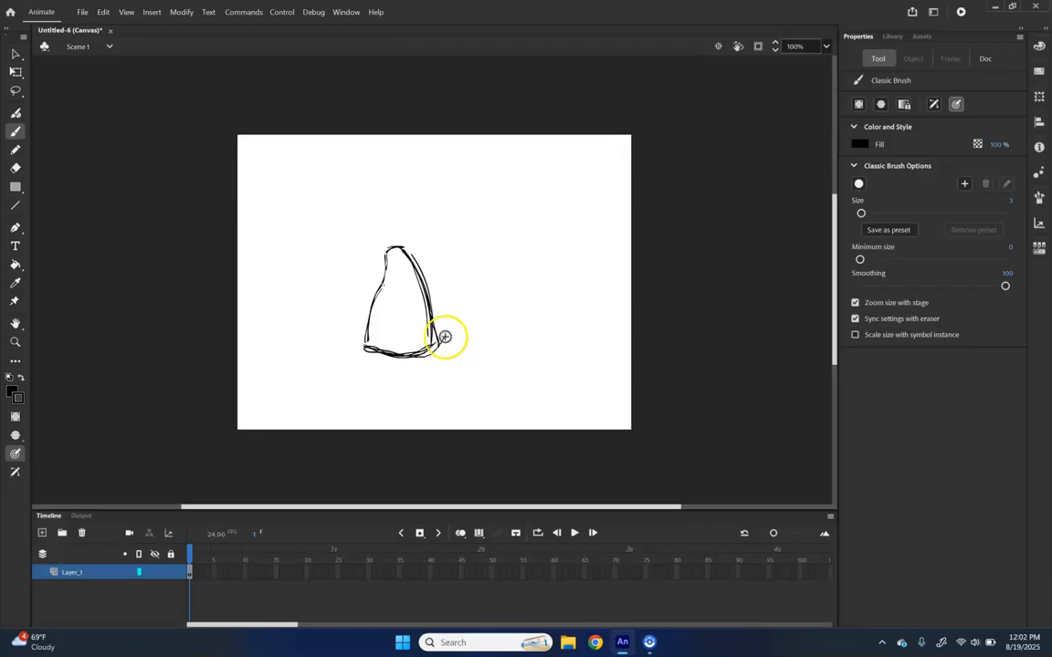
Step: Draw a flat, slab-like base around the lower end of the cone body
left_click_drag(364, 331, 353, 333)
mouse_move(351, 336)
left_mouse_down()
mouse_move(361, 363)
mouse_move(367, 340)
mouse_move(363, 359)
mouse_move(449, 332)
mouse_move(457, 360)
left_mouse_up()
mouse_move(458, 360)
left_mouse_down()
mouse_move(381, 378)
mouse_move(363, 357)
left_mouse_up()
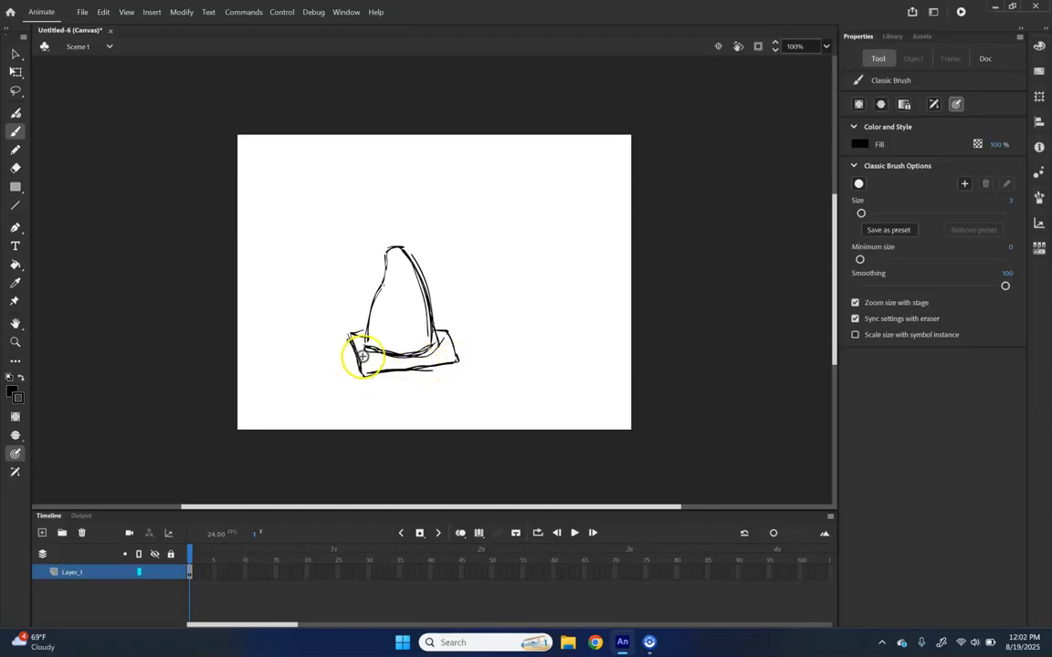
Step: Add the cone character's details: a smiling face, two short legs with feet, thin arms and curved lines below the tip
left_click_drag(399, 265, 406, 270)
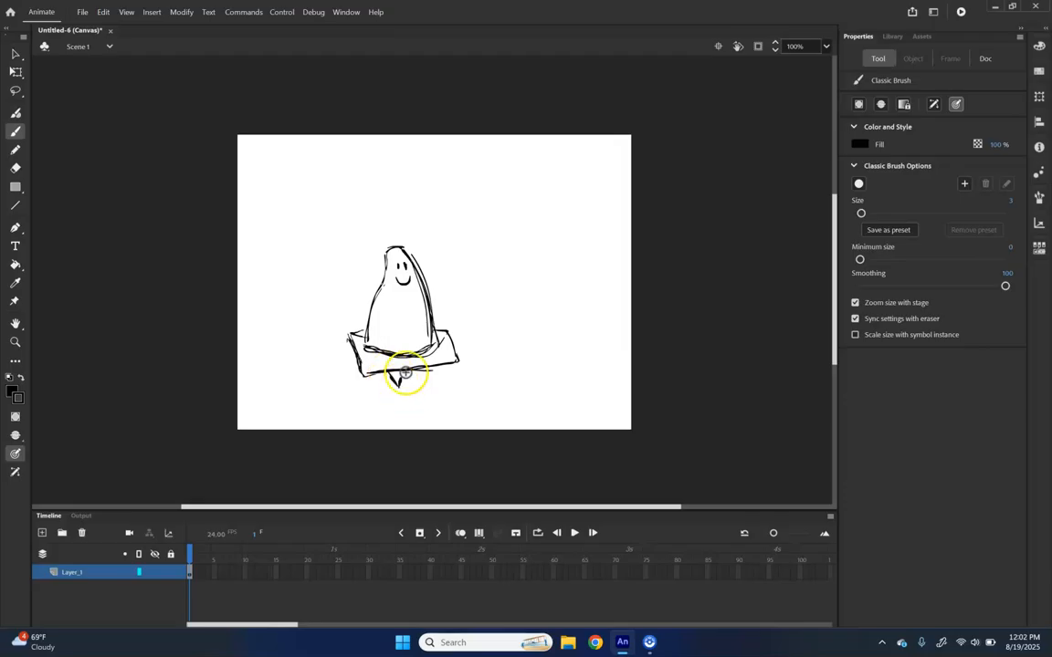
left_click_drag(441, 370, 463, 379)
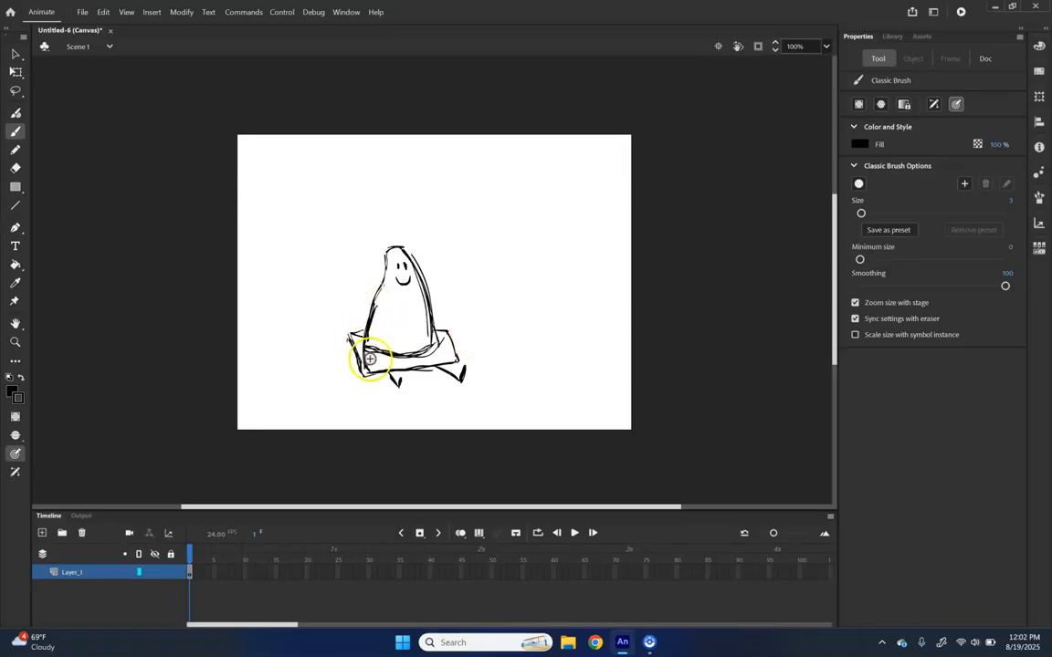
left_click_drag(430, 318, 465, 356)
left_click_drag(365, 350, 373, 366)
mouse_move(370, 316)
left_mouse_down()
mouse_move(384, 253)
mouse_move(400, 257)
left_mouse_up()
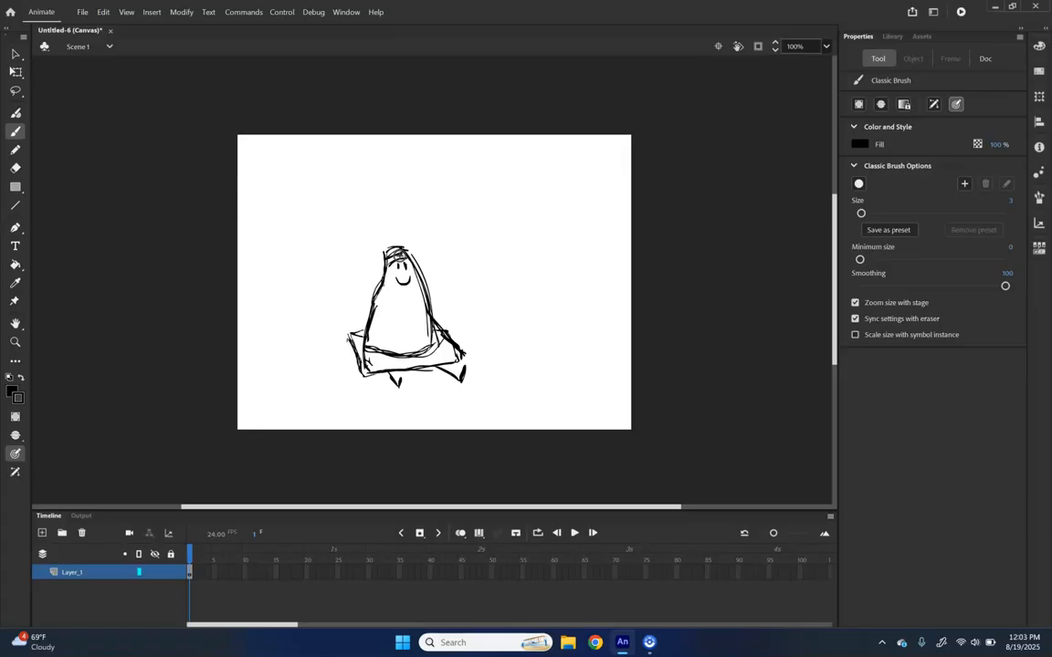
left_click(42, 532)
left_click(190, 589)
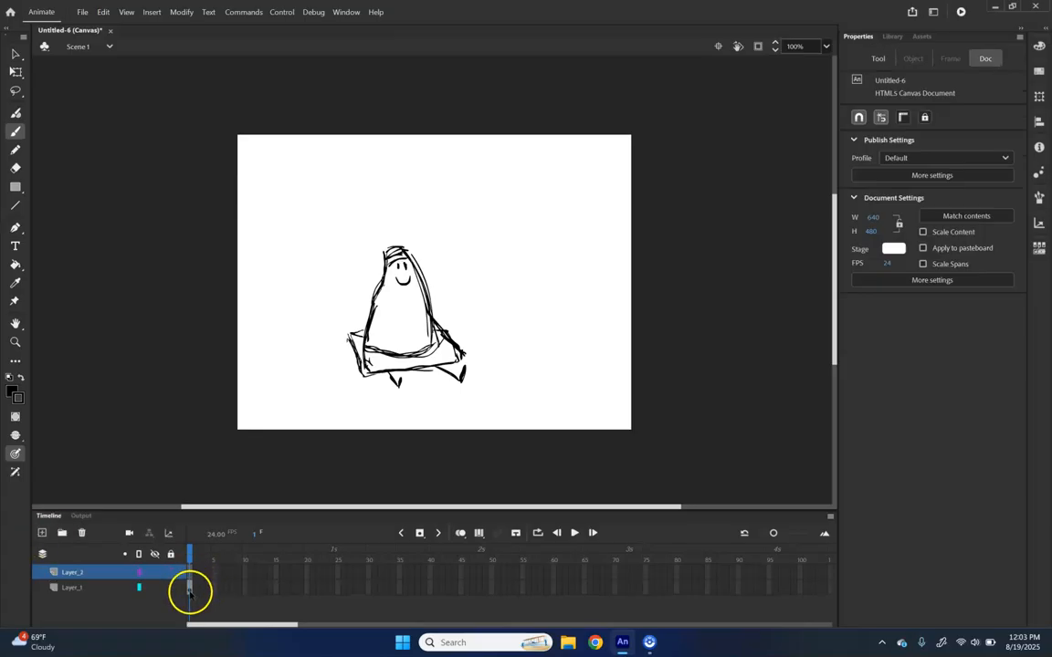
left_click(102, 573)
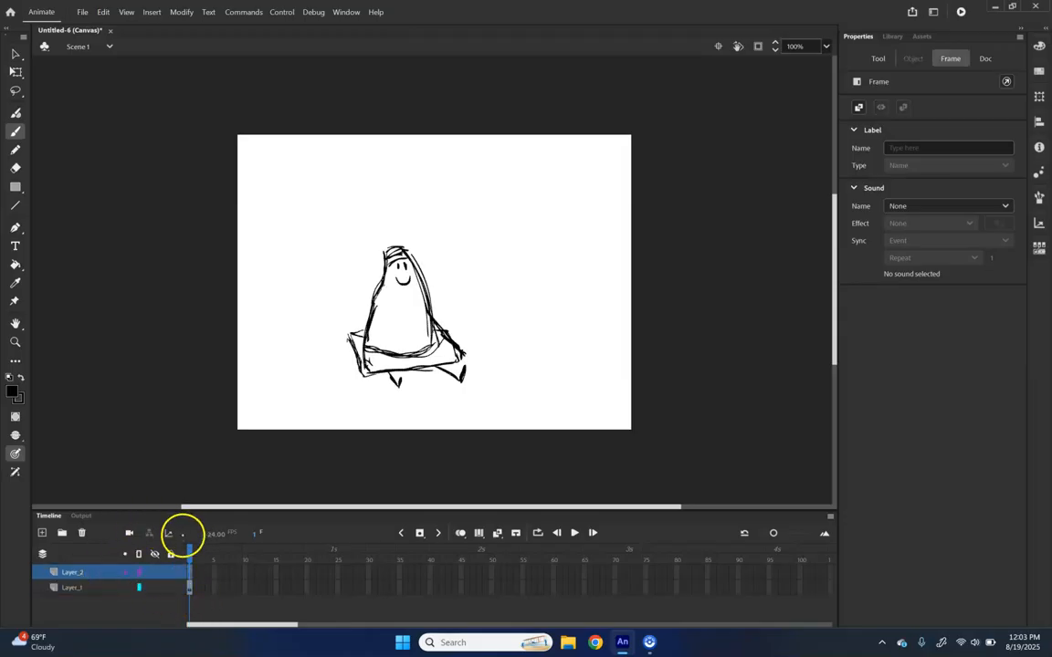
left_click(81, 532)
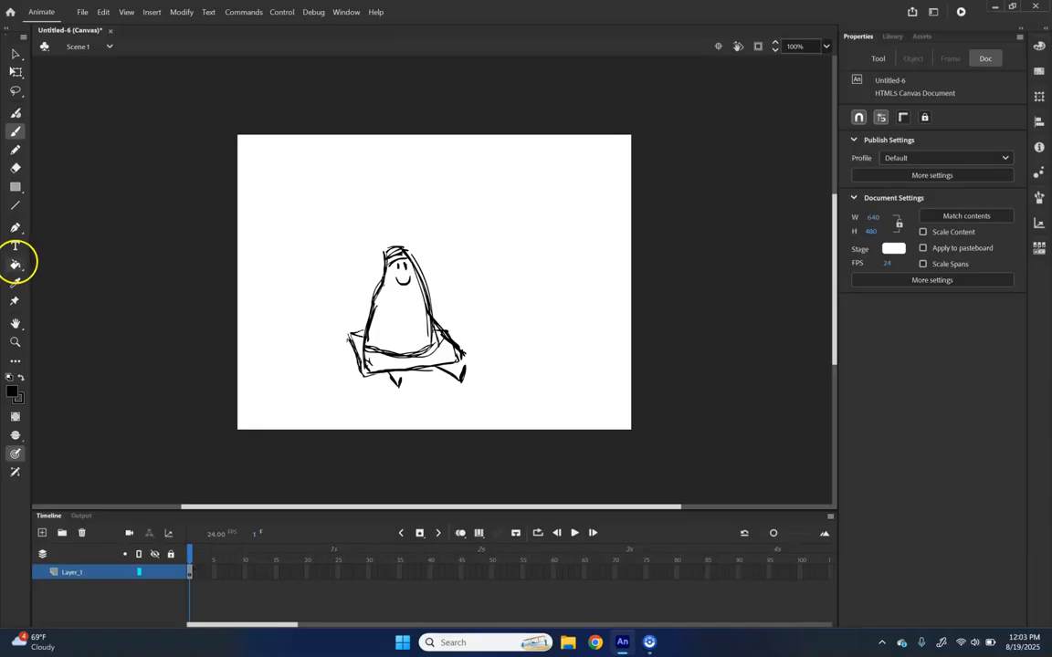
Step: Activate the Paint Bucket and set its fill colour to the orange swatch #FF9933
left_click(16, 264)
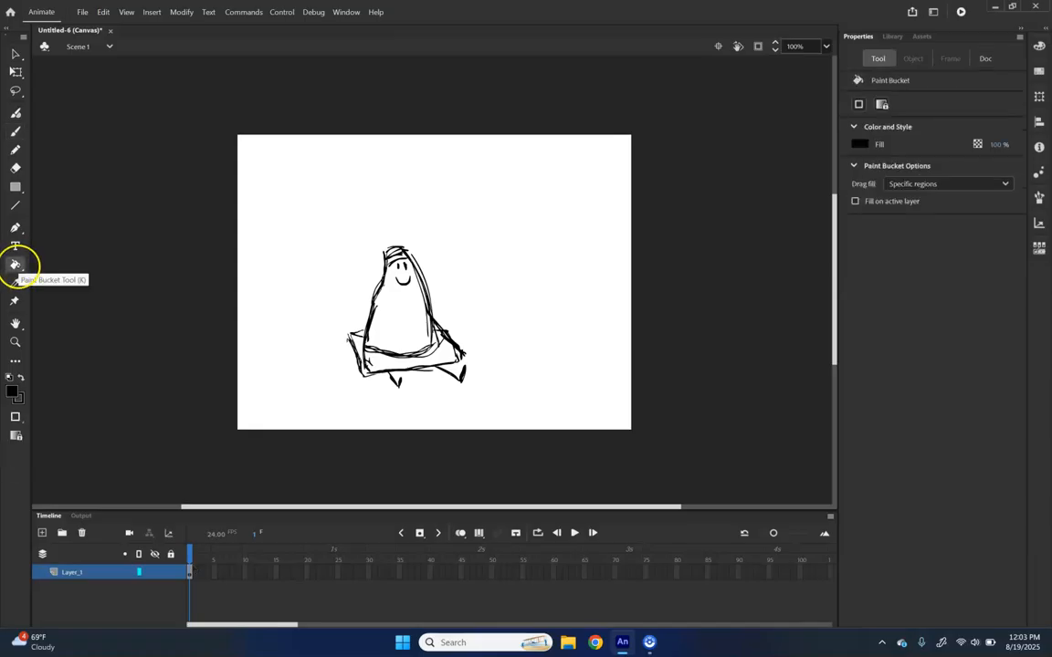
left_click(861, 144)
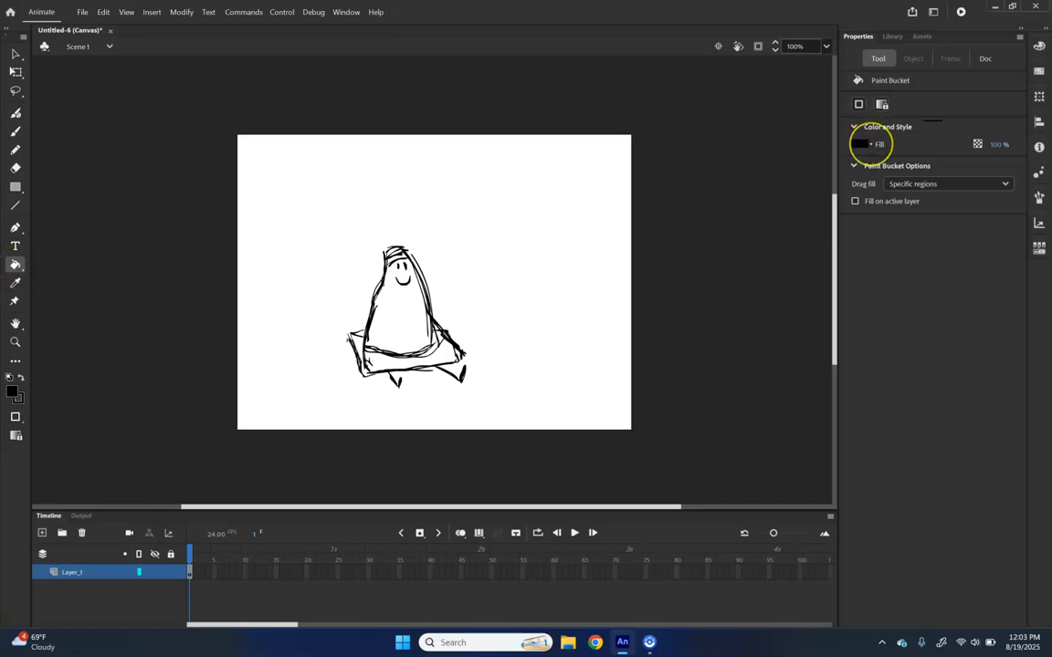
left_click(822, 217)
left_click(824, 238)
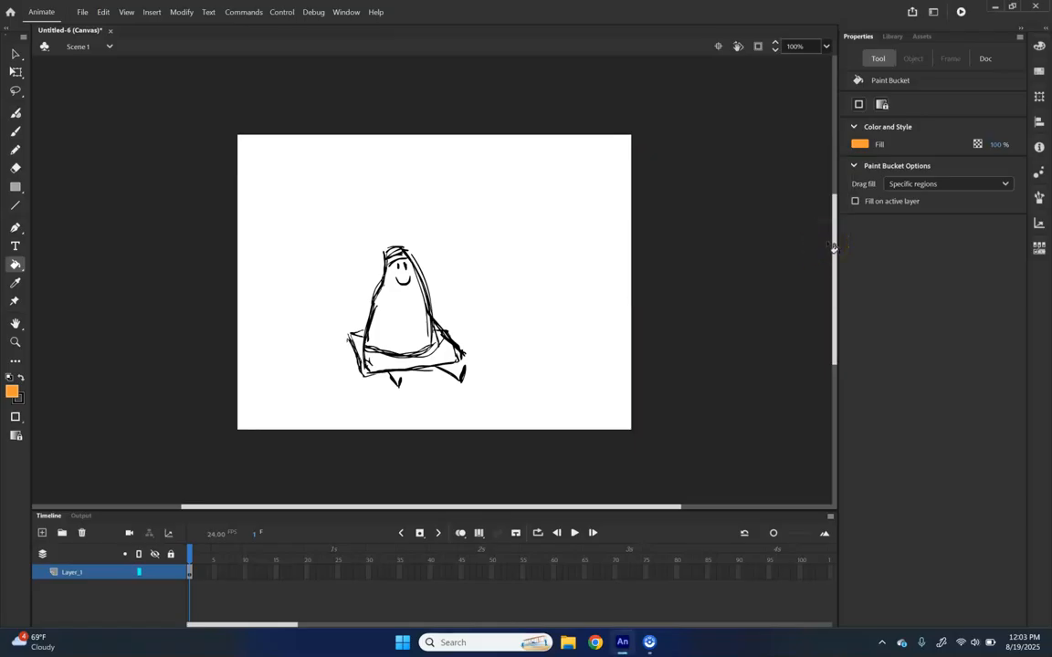
Step: Mix a custom, darker orange fill colour with a hue of 36° in the Color Picker
left_click(858, 145)
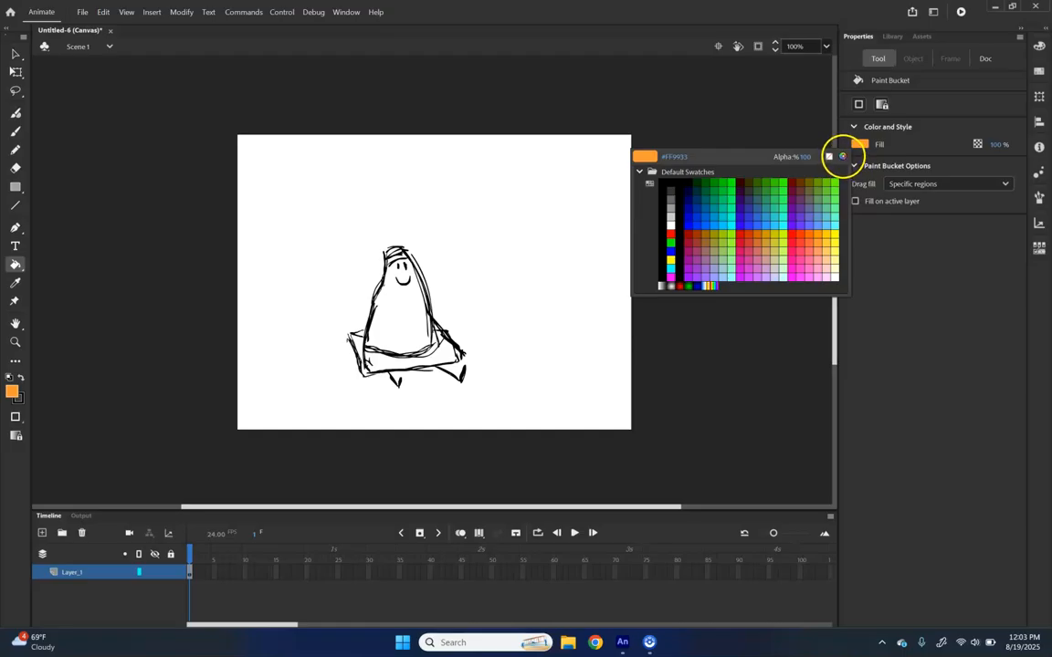
left_click(842, 157)
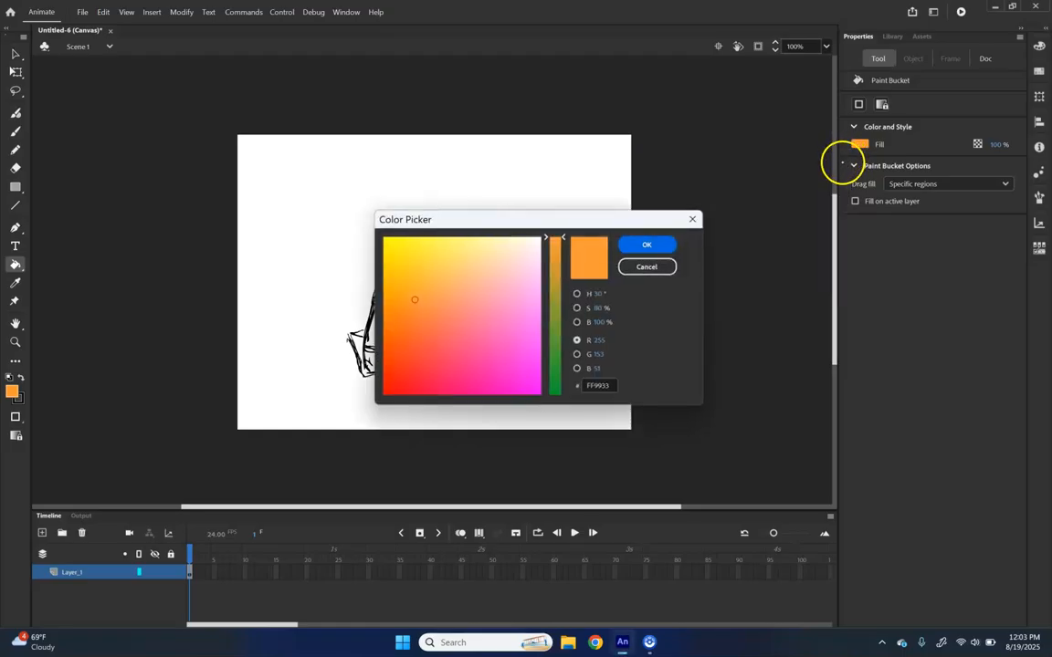
left_click_drag(560, 222, 769, 243)
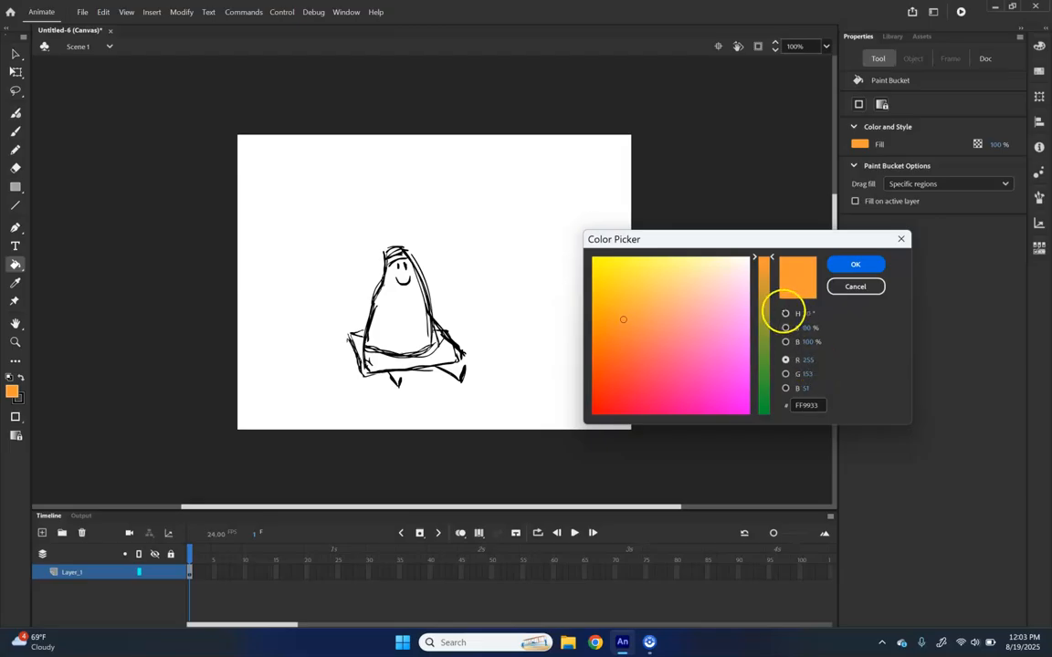
left_click(786, 314)
left_click_drag(757, 404, 763, 350)
left_click(786, 328)
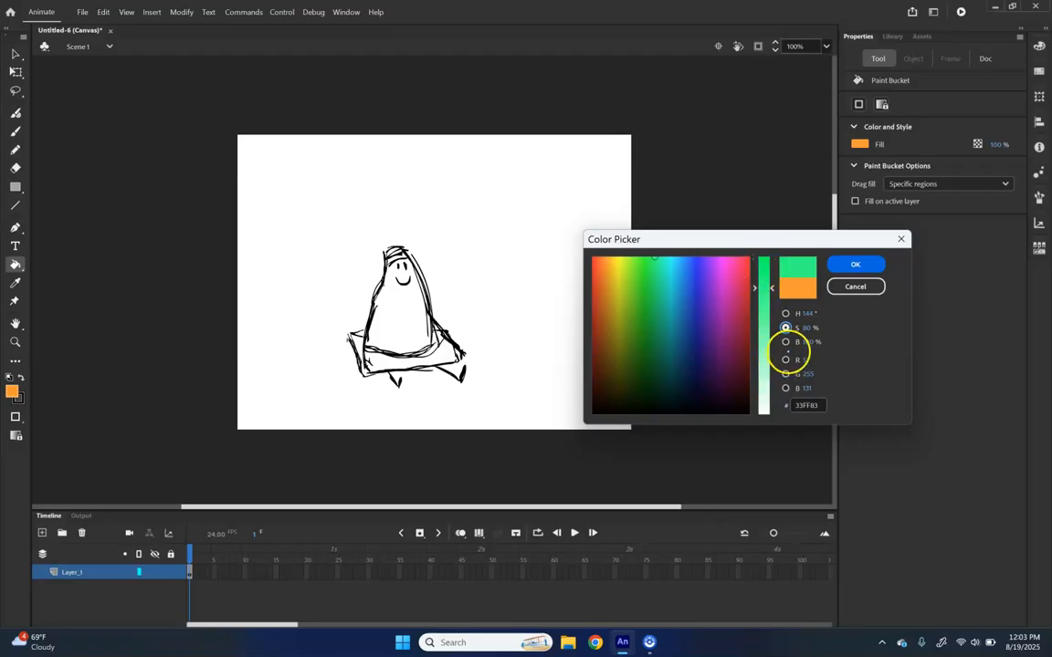
left_click(786, 341)
left_click(785, 313)
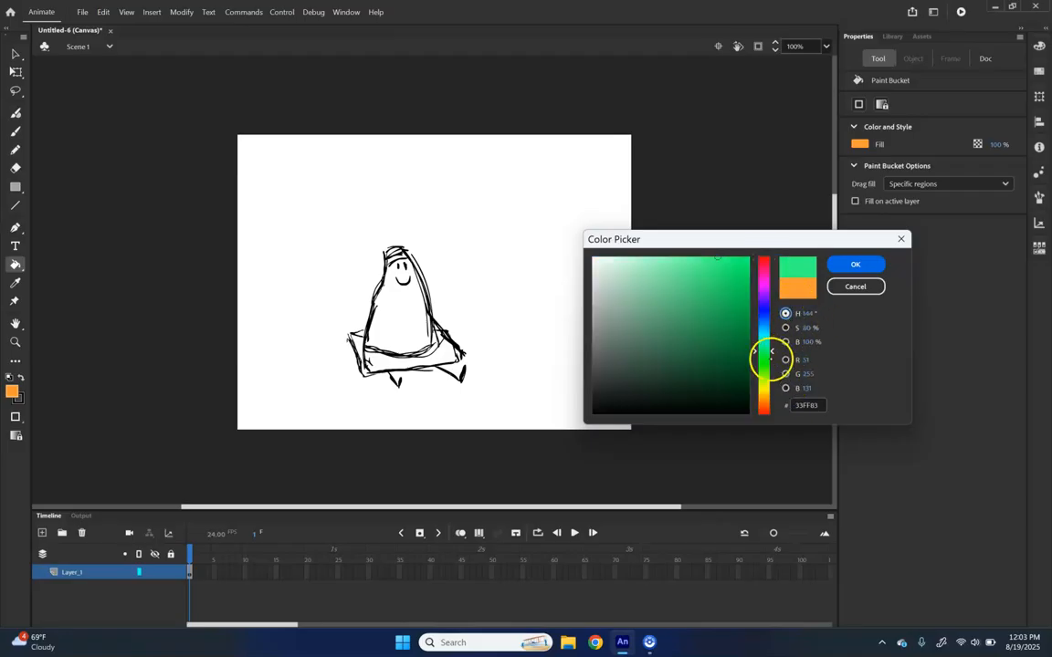
left_click_drag(770, 357, 764, 398)
left_click(728, 297)
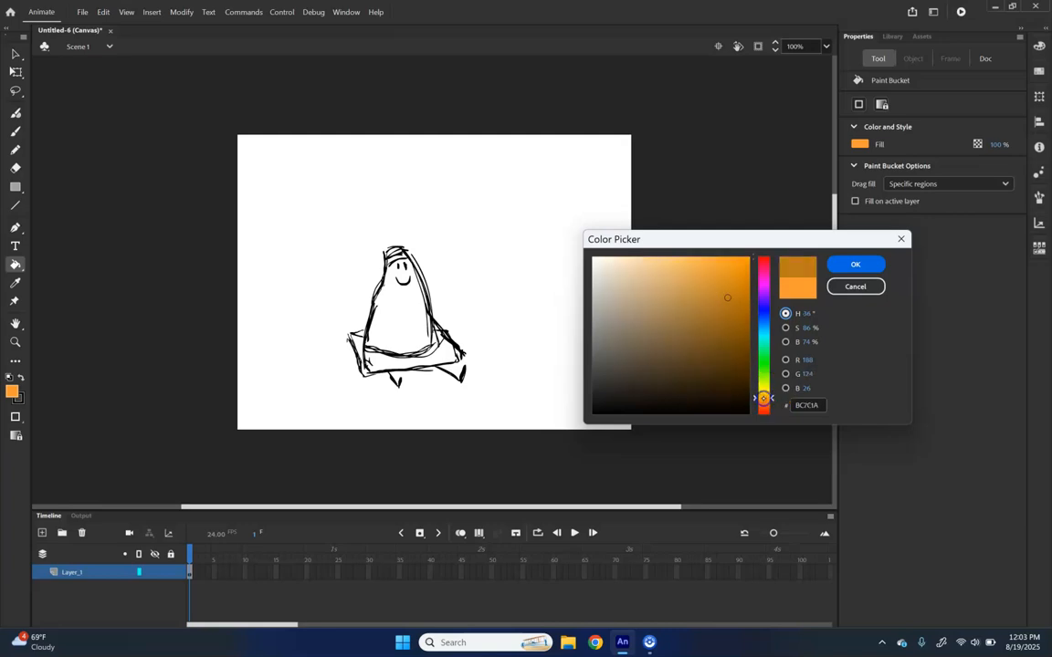
left_click_drag(688, 309, 720, 288)
left_click(856, 264)
Step: Fill the cone's body and the front and right parts of its base with the dark orange, undoing any recoloured outlines
left_click(404, 301)
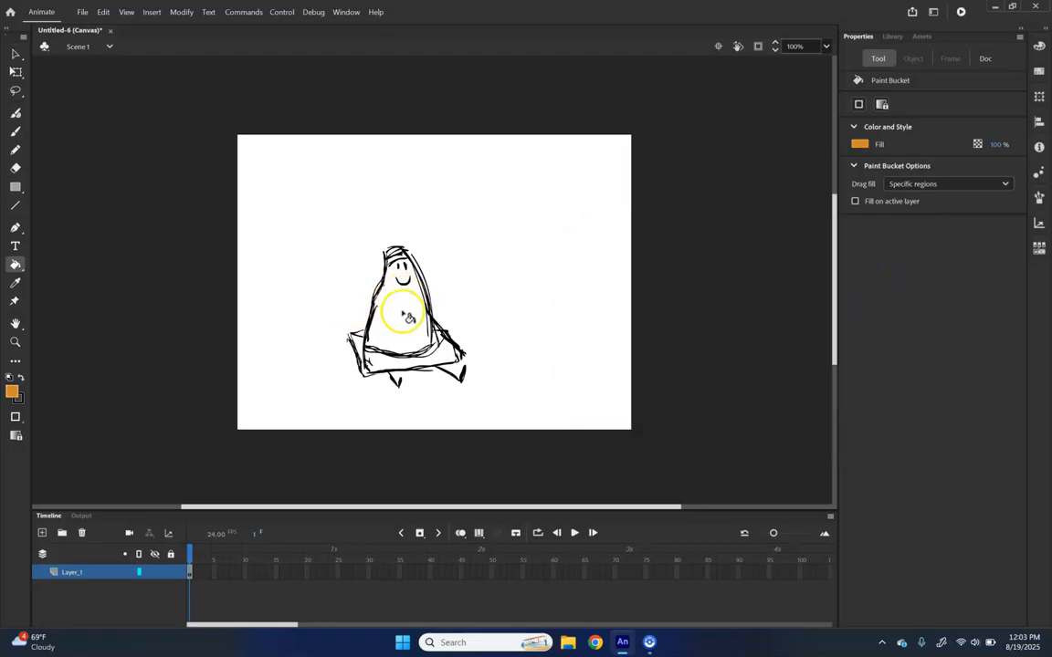
left_click(446, 358)
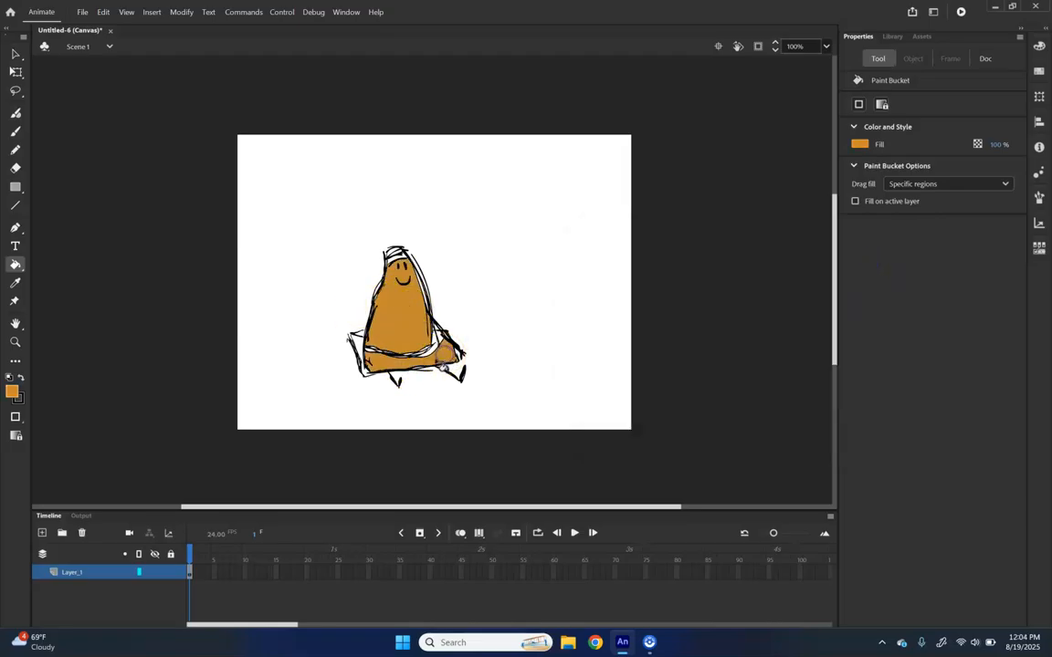
left_click(435, 345)
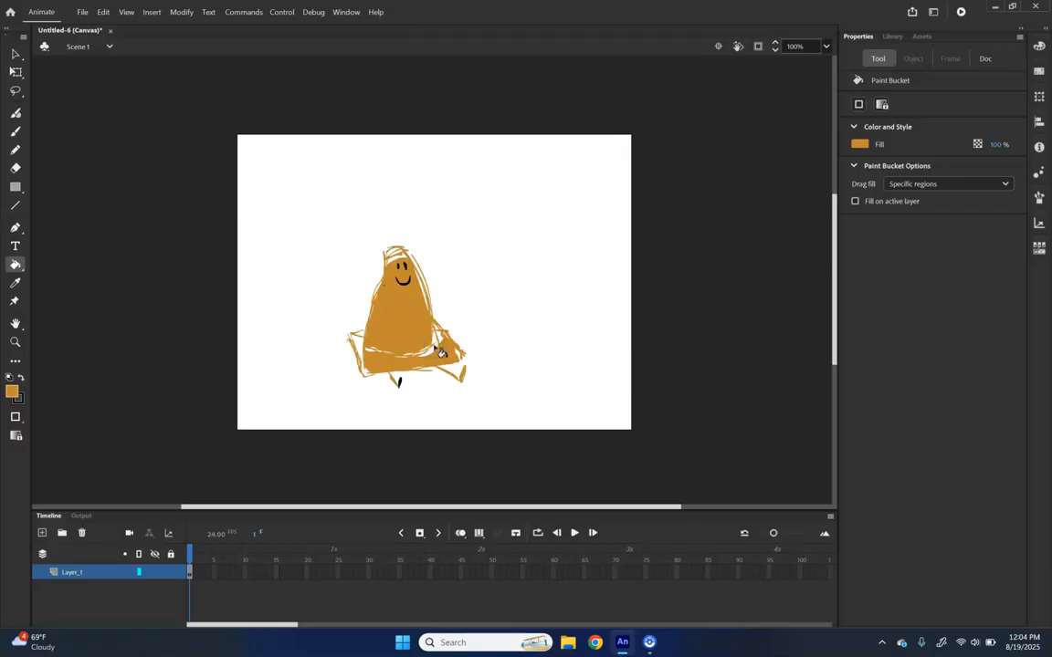
key("ctrl+z")
left_click(429, 341)
left_click(445, 343)
Step: Set the Paint Bucket's gap size to Close Large Gaps and fill the unclosed left part of the cone's base
left_click(345, 348)
left_click(361, 343)
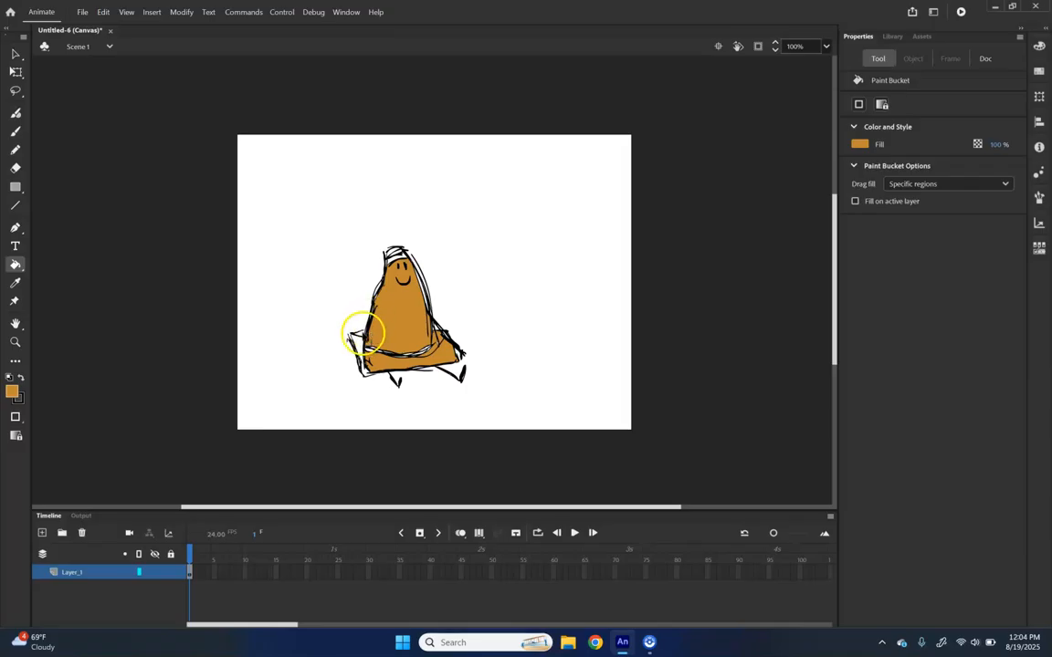
scroll(370, 331, "up", 5)
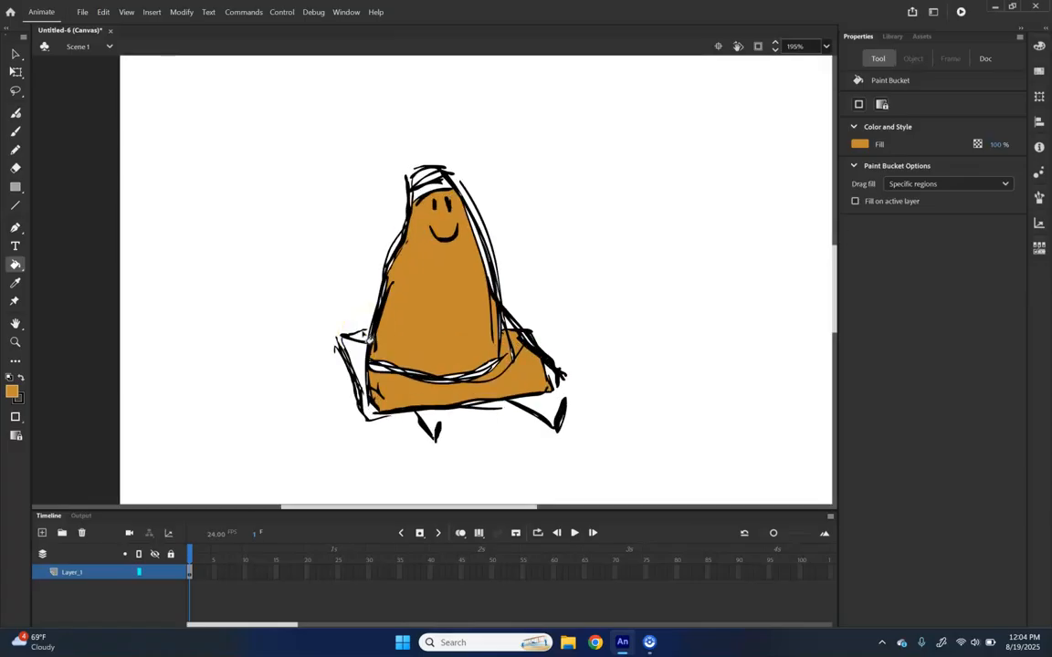
scroll(364, 338, "up", 3)
scroll(363, 337, "down", 3)
mouse_move(342, 368)
left_mouse_down()
mouse_move(367, 332)
mouse_move(354, 391)
mouse_move(370, 416)
mouse_move(360, 361)
left_mouse_up()
left_click(859, 105)
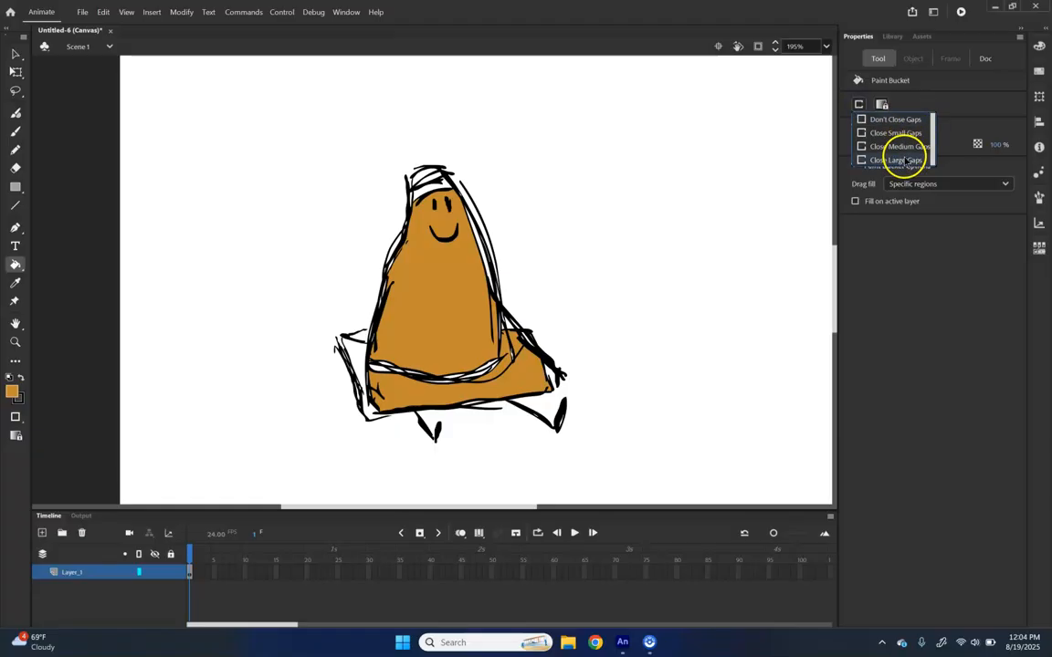
left_click(901, 160)
left_click(357, 353)
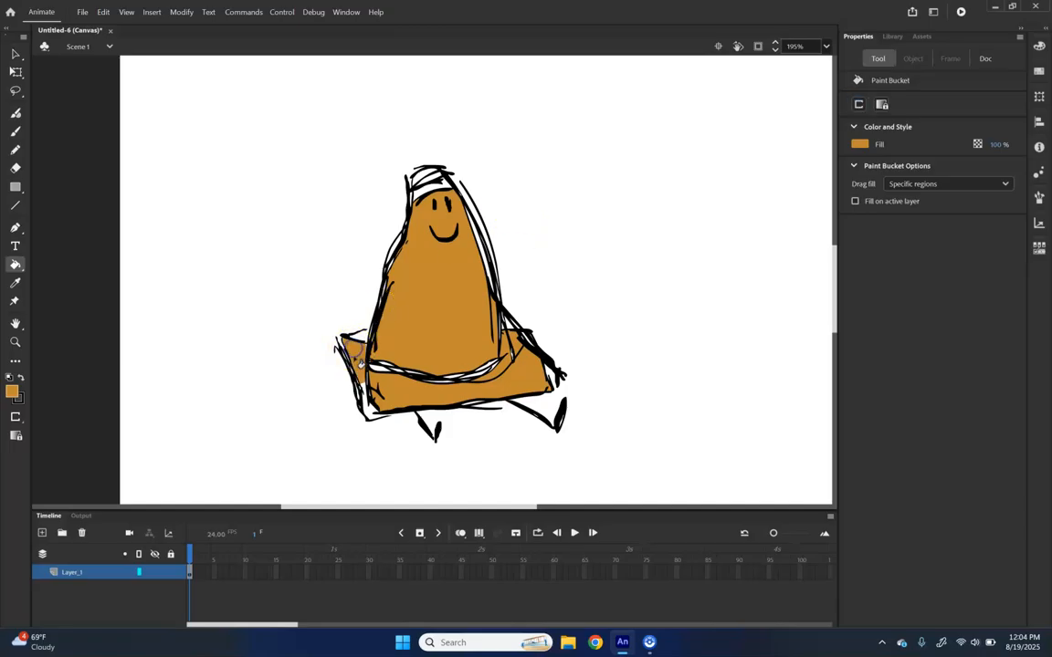
left_click(365, 410)
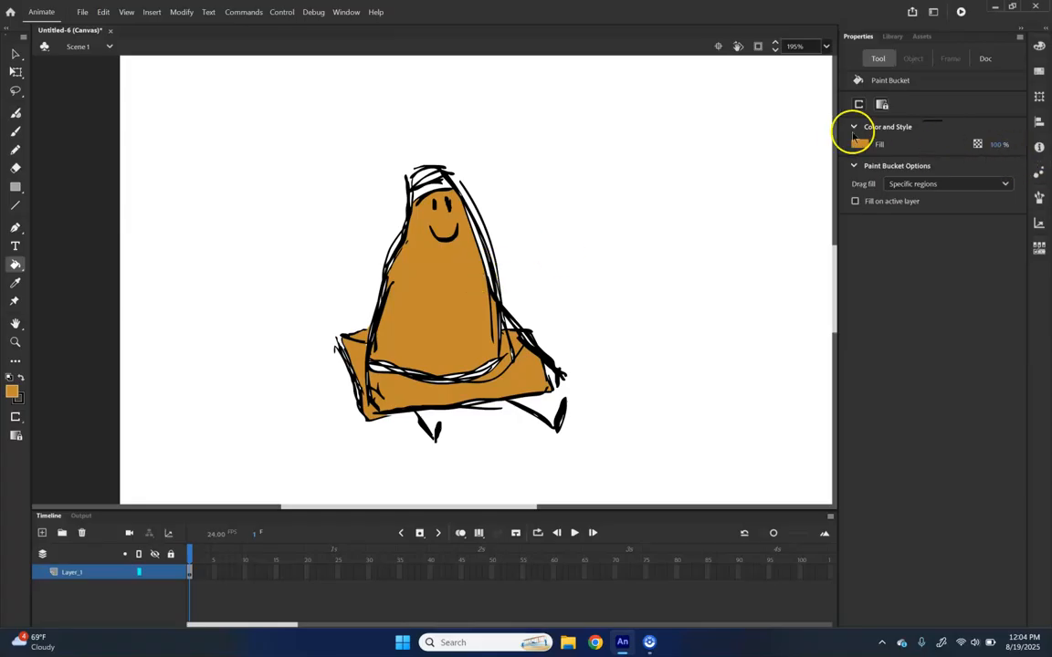
Step: Set the Paint Bucket's gap size to Close Small Gaps
left_click(860, 104)
left_click(893, 134)
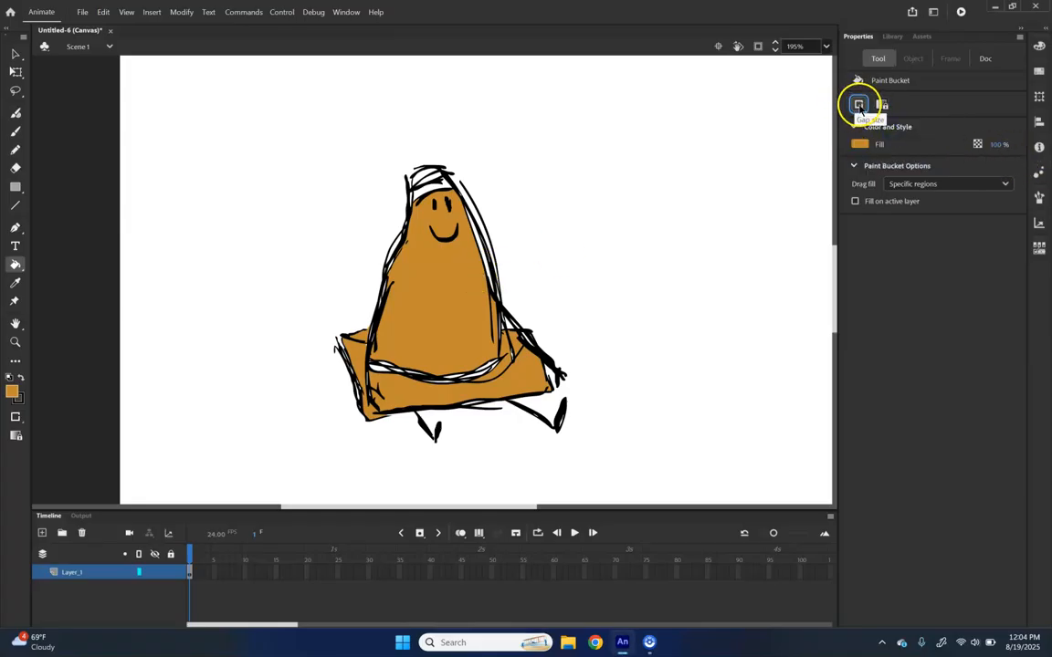
Step: Fill the cone's tip above the white stripe with the dark orange
left_click(423, 175)
left_click(438, 174)
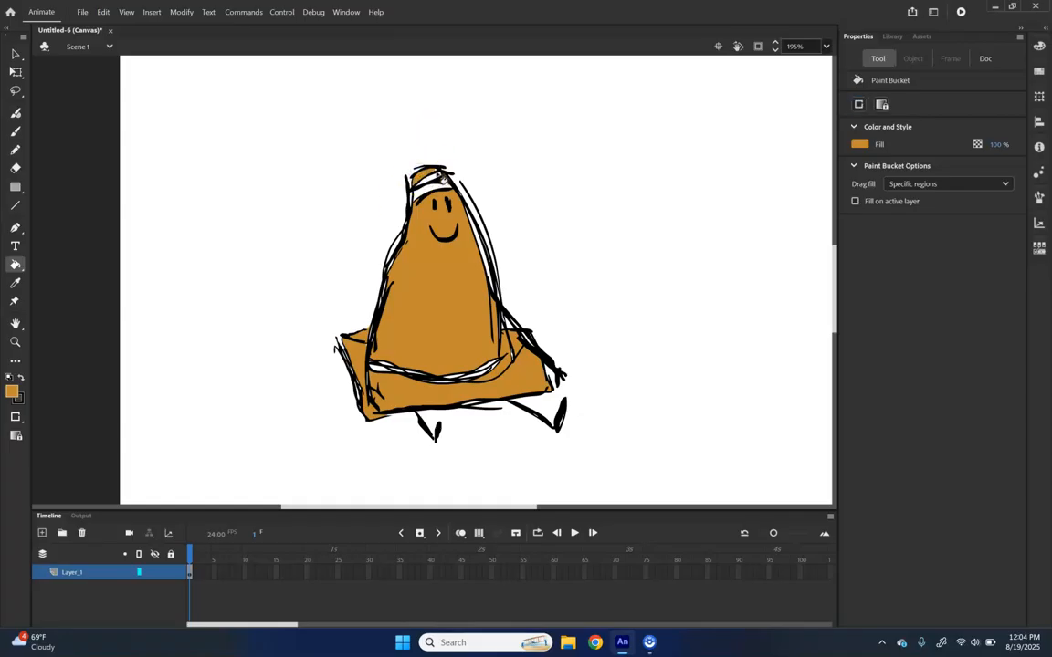
scroll(439, 175, "up", 6)
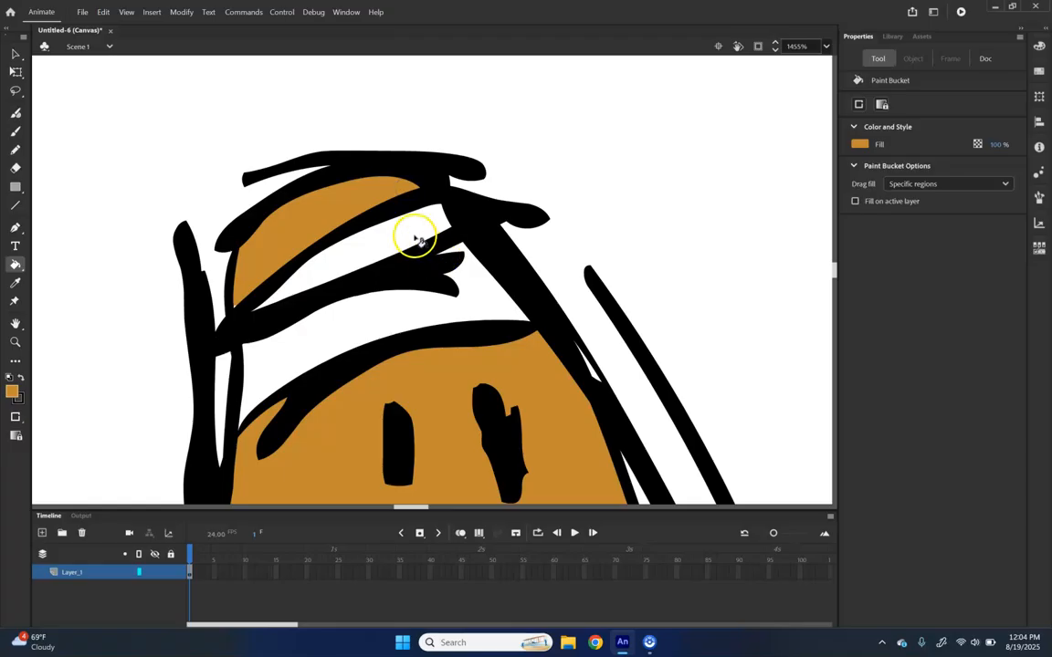
scroll(426, 230, "down", 4)
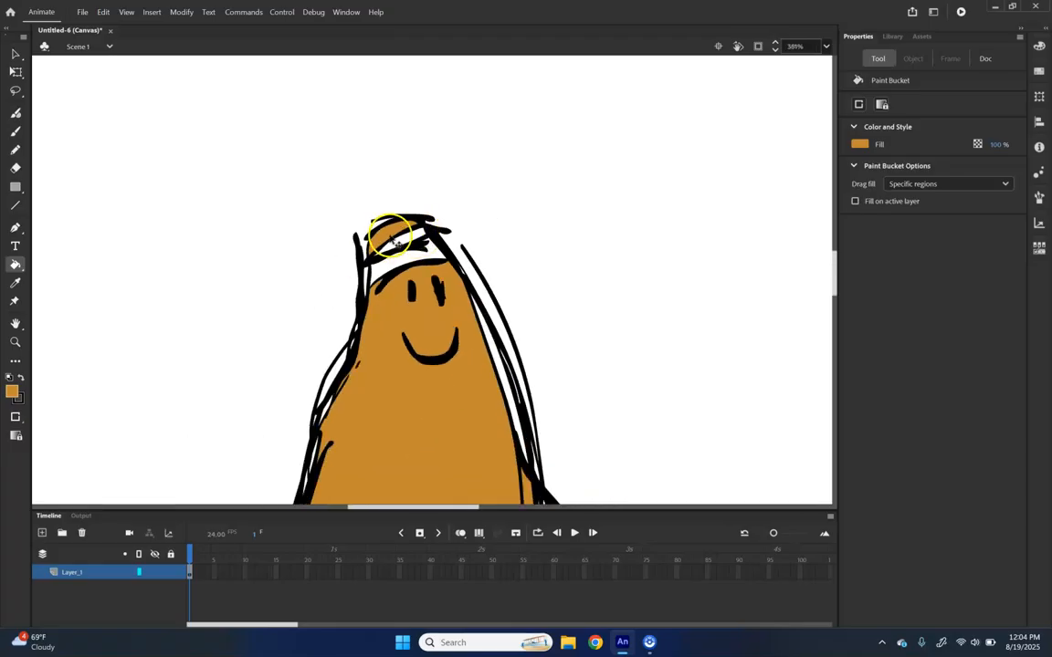
scroll(416, 265, "down", 3)
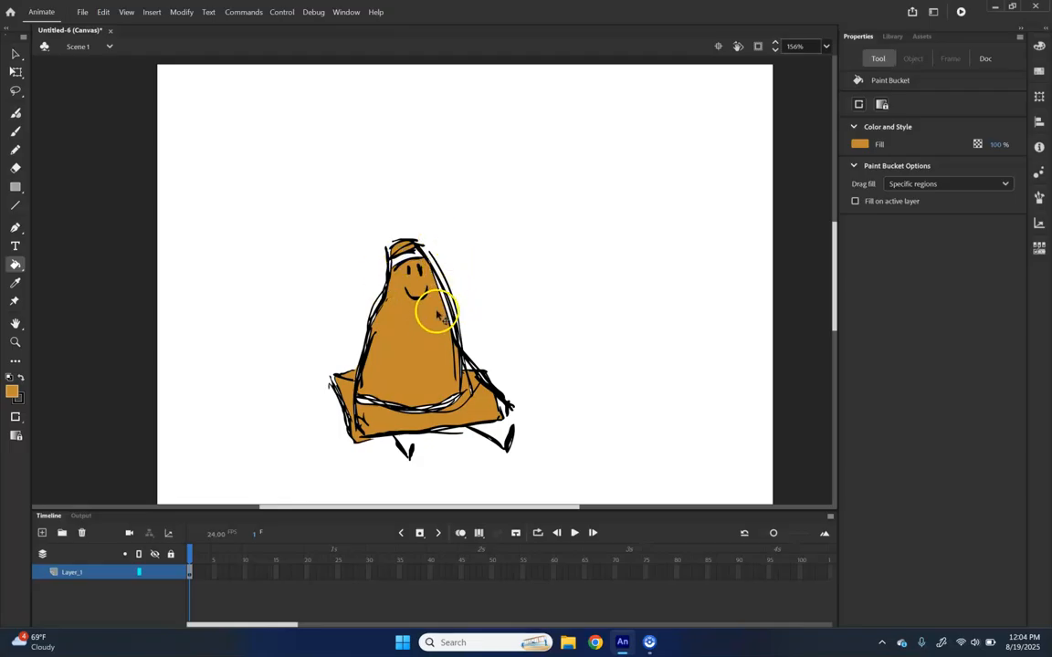
scroll(439, 315, "up", 5)
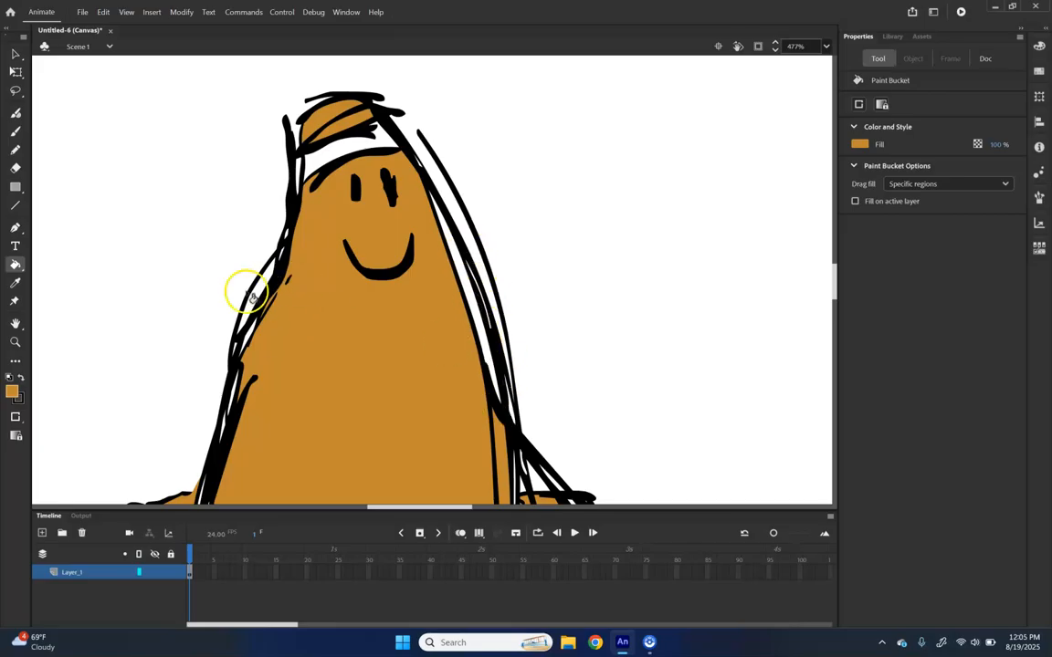
scroll(458, 284, "down", 4)
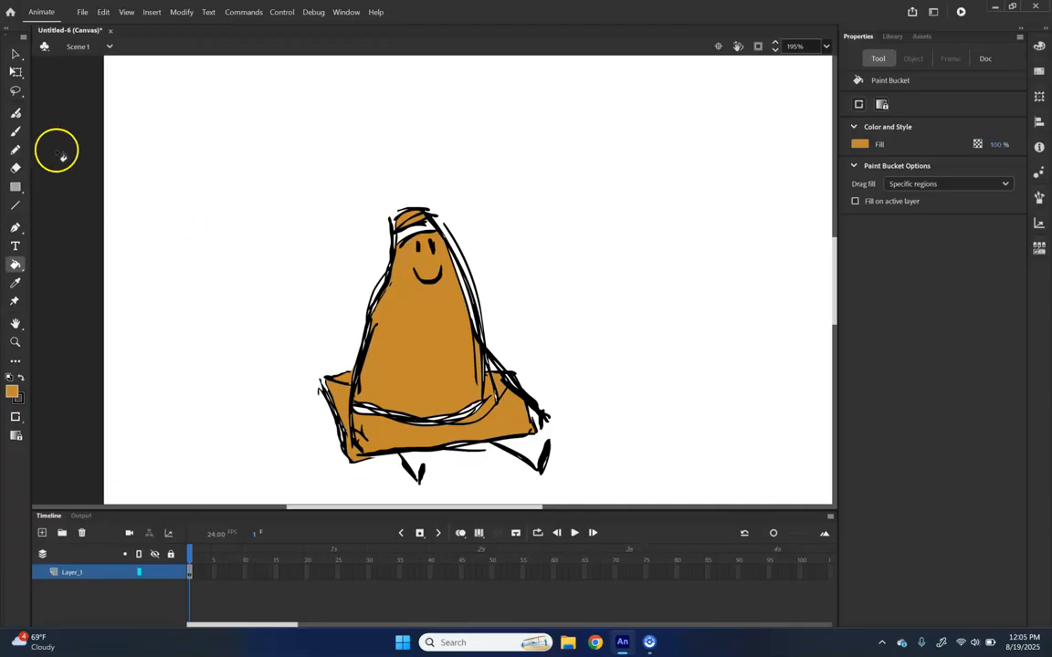
Step: Set the Classic Brush to Paint Normal and size 12, trying strokes across the cone and undoing them
left_click(15, 131)
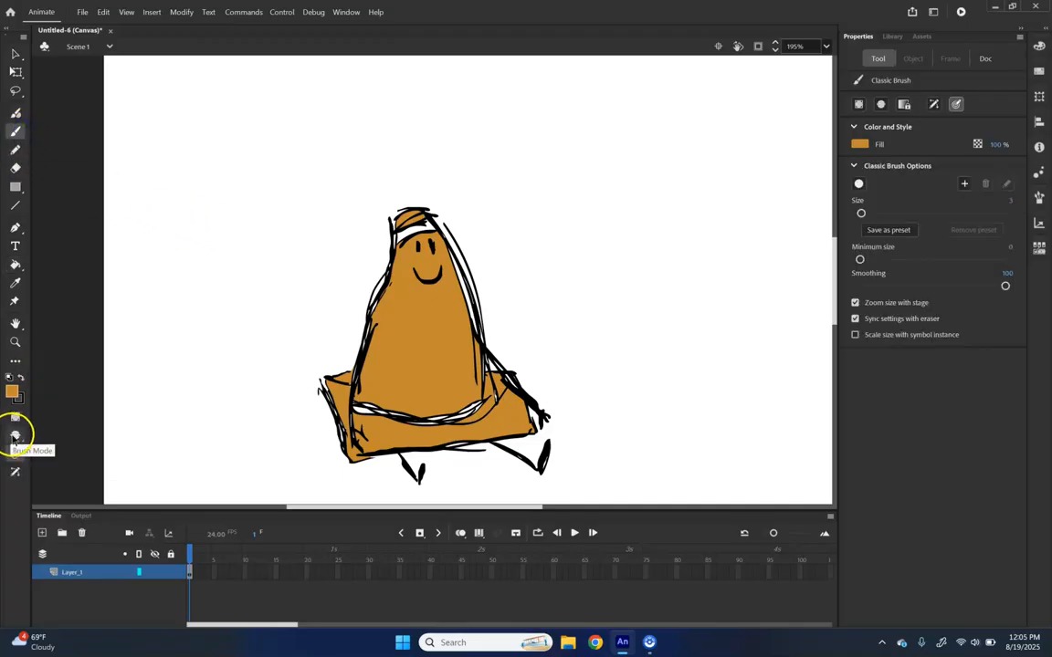
left_click(15, 436)
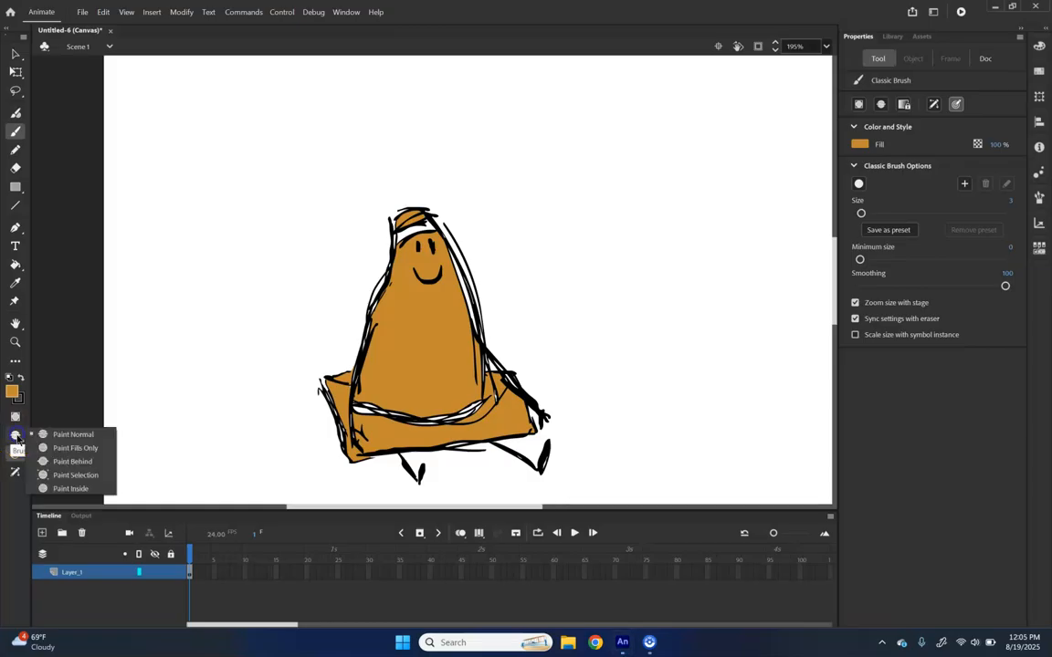
left_click(86, 440)
left_click_drag(294, 356, 630, 354)
key("ctrl+z")
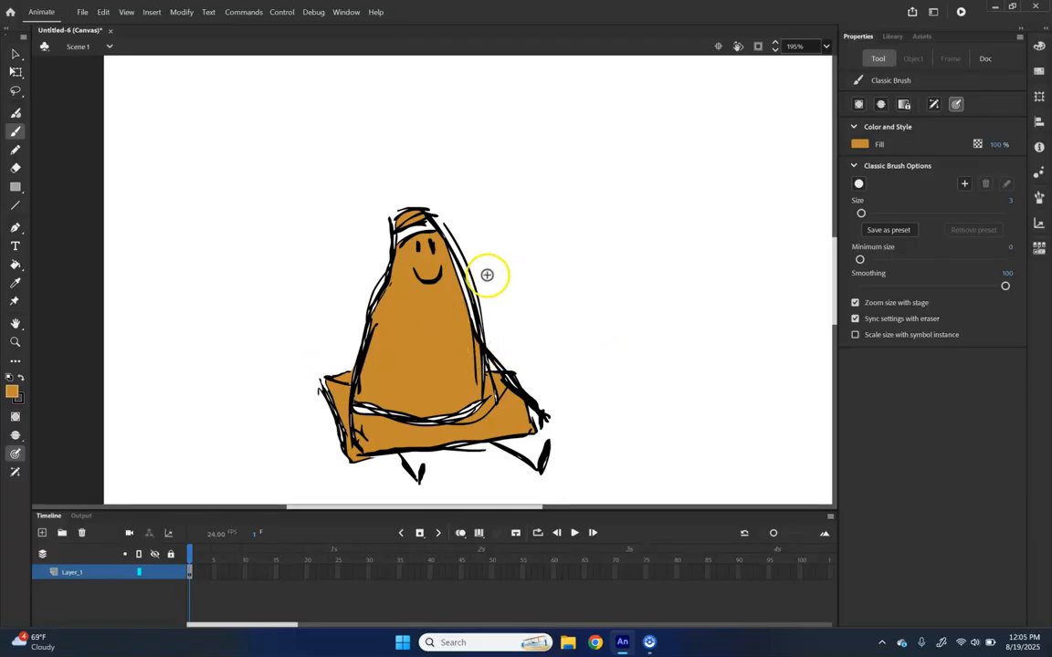
left_click_drag(1011, 201, 1017, 203)
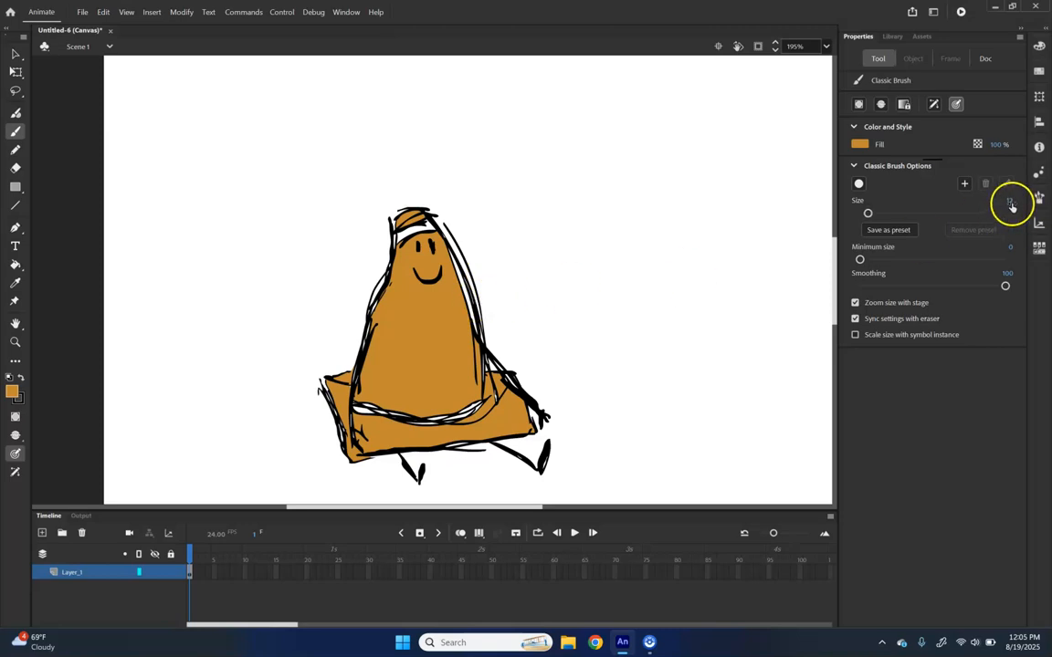
mouse_move(507, 263)
left_mouse_down()
mouse_move(386, 277)
mouse_move(484, 220)
mouse_move(423, 219)
mouse_move(463, 207)
mouse_move(435, 264)
left_mouse_up()
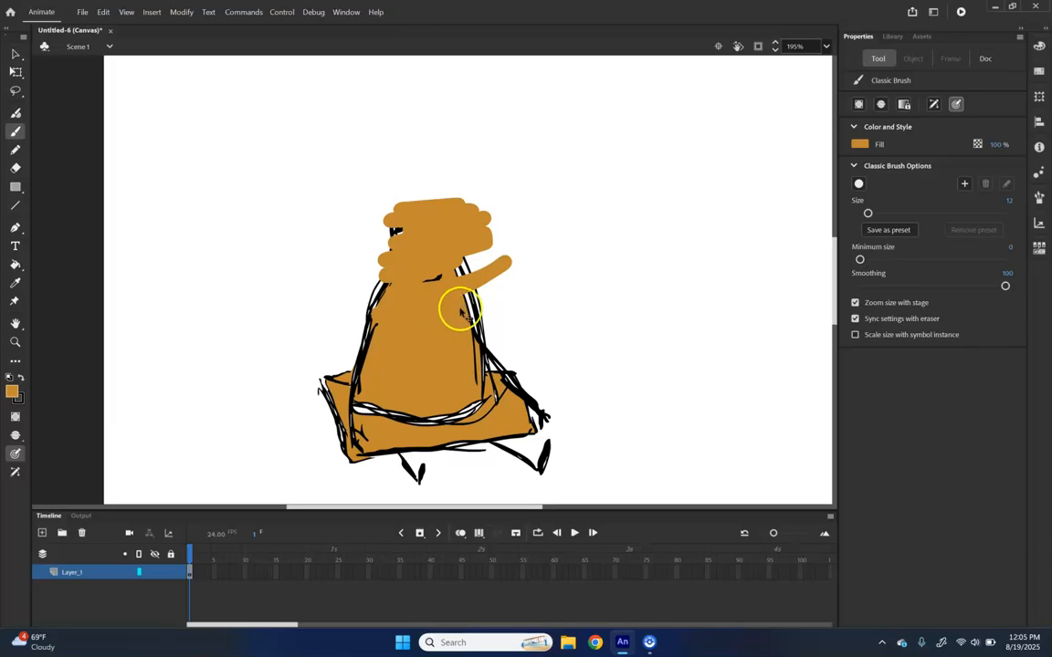
key("ctrl+z")
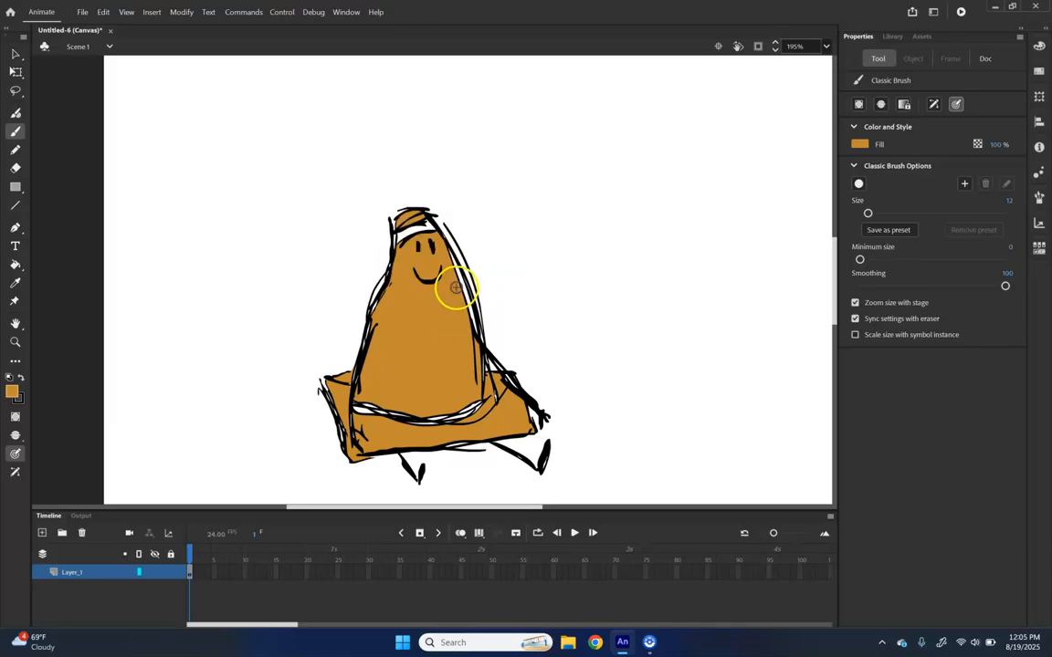
Step: Try the Classic Brush's Paint Behind mode with strokes across the upper cone, and undo them
left_click(16, 437)
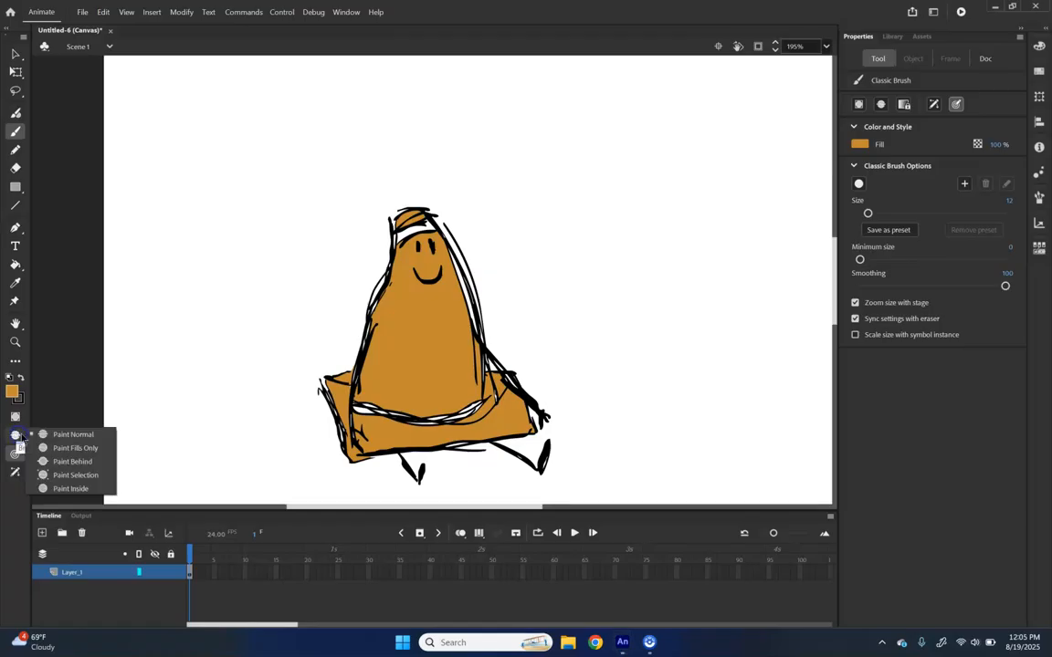
left_click(85, 464)
mouse_move(489, 211)
left_mouse_down()
mouse_move(340, 239)
mouse_move(554, 282)
mouse_move(543, 308)
left_mouse_up()
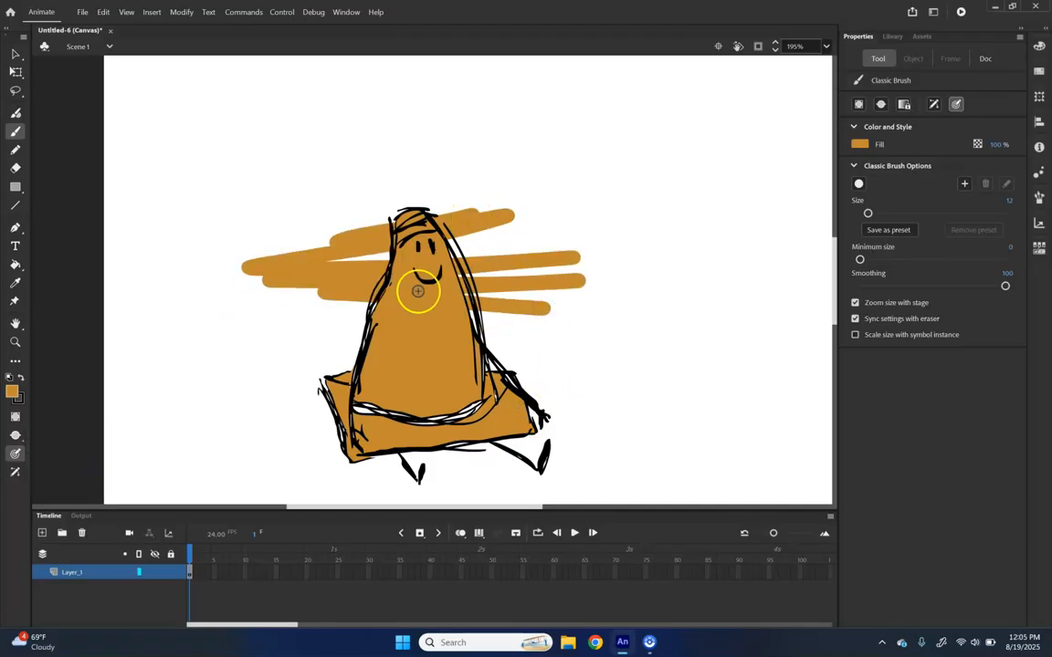
key("ctrl+z")
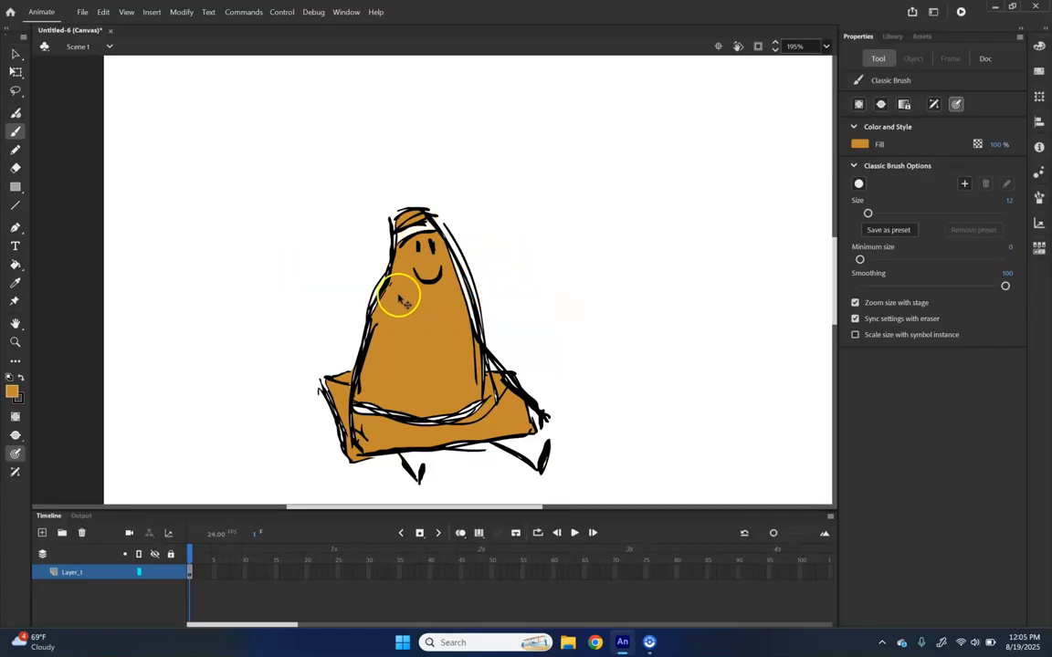
Step: Try painting over the cone's lower left outline with the Classic Brush in Paint Inside mode
left_click(16, 436)
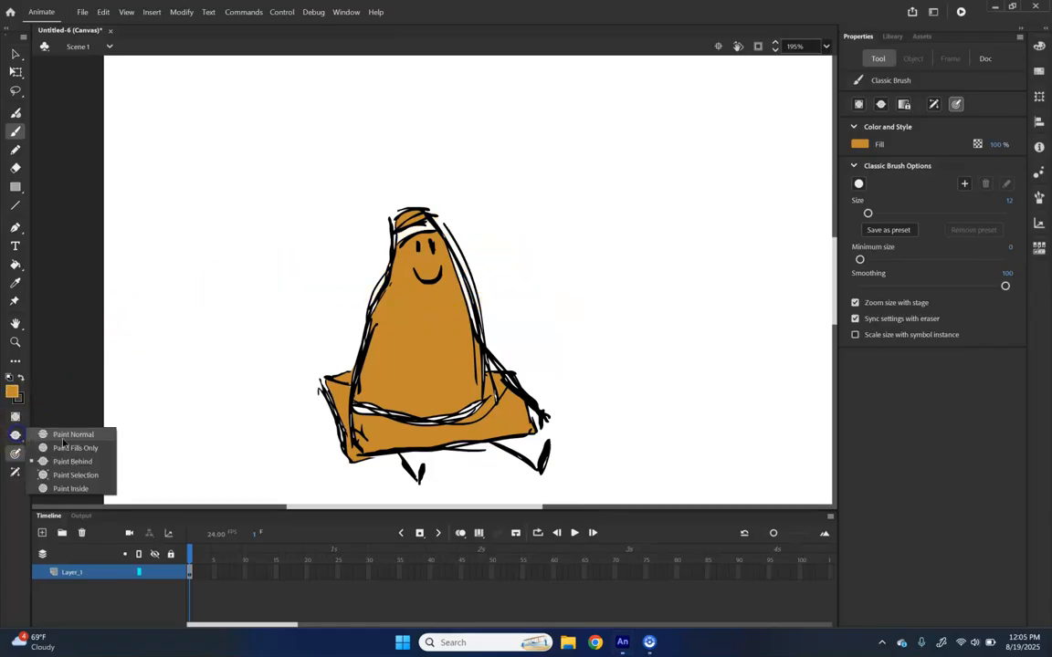
left_click(90, 487)
mouse_move(361, 412)
left_mouse_down()
mouse_move(417, 424)
mouse_move(371, 403)
left_mouse_up()
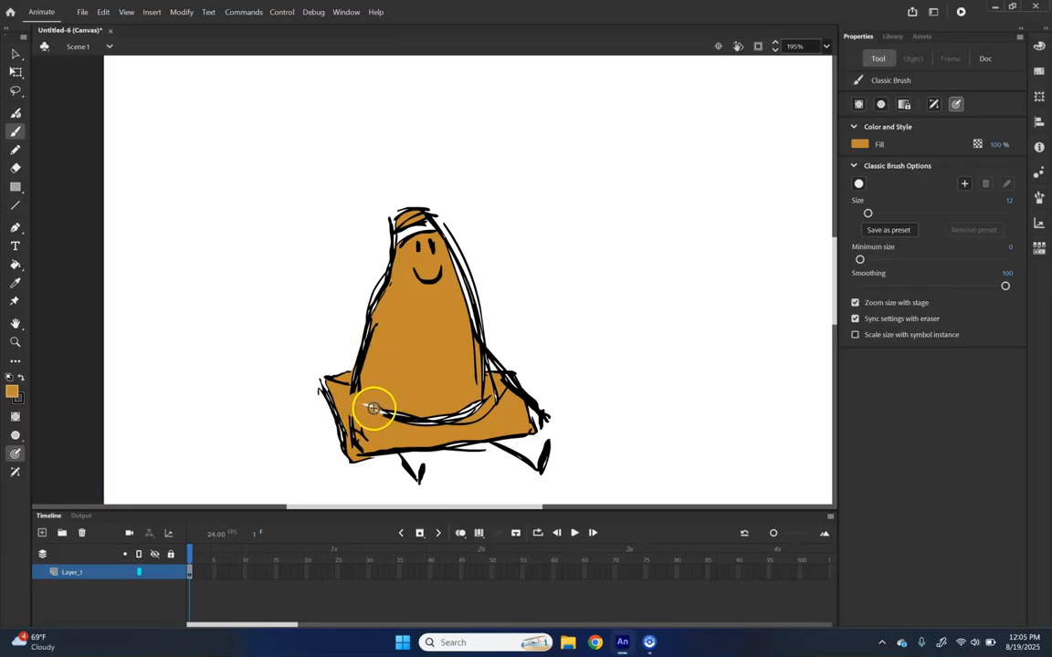
Step: Paint dark orange into the white gaps around the cone's lower edge, sides and arm with the Classic Brush in Paint Behind mode
left_click(15, 417)
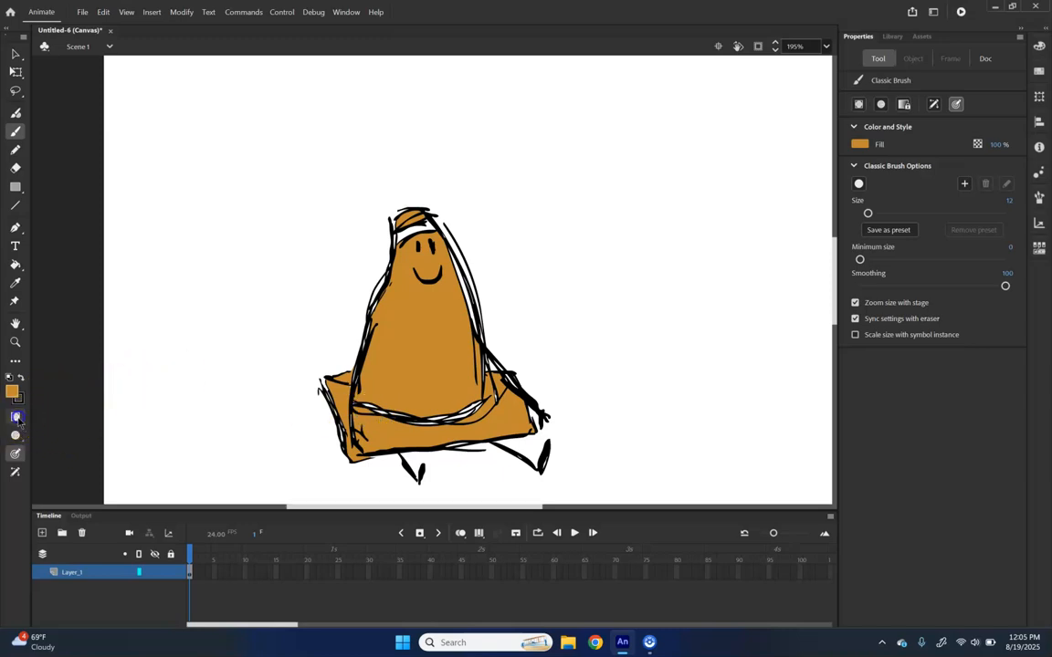
left_click(16, 418)
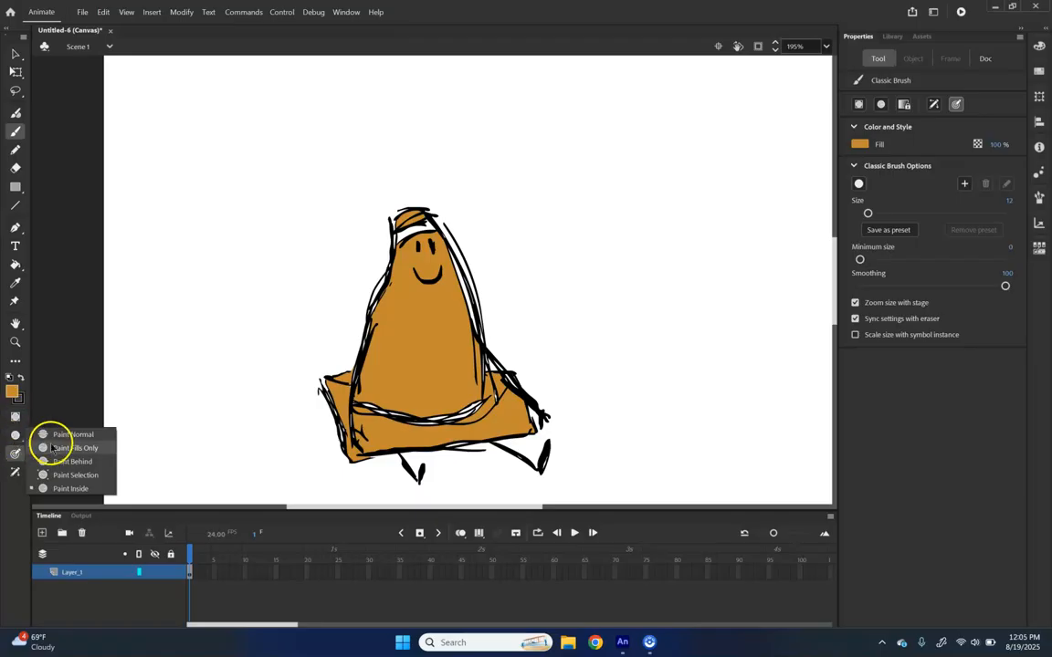
left_click(86, 460)
mouse_move(364, 368)
left_mouse_down()
mouse_move(379, 306)
mouse_move(374, 335)
mouse_move(383, 309)
left_mouse_up()
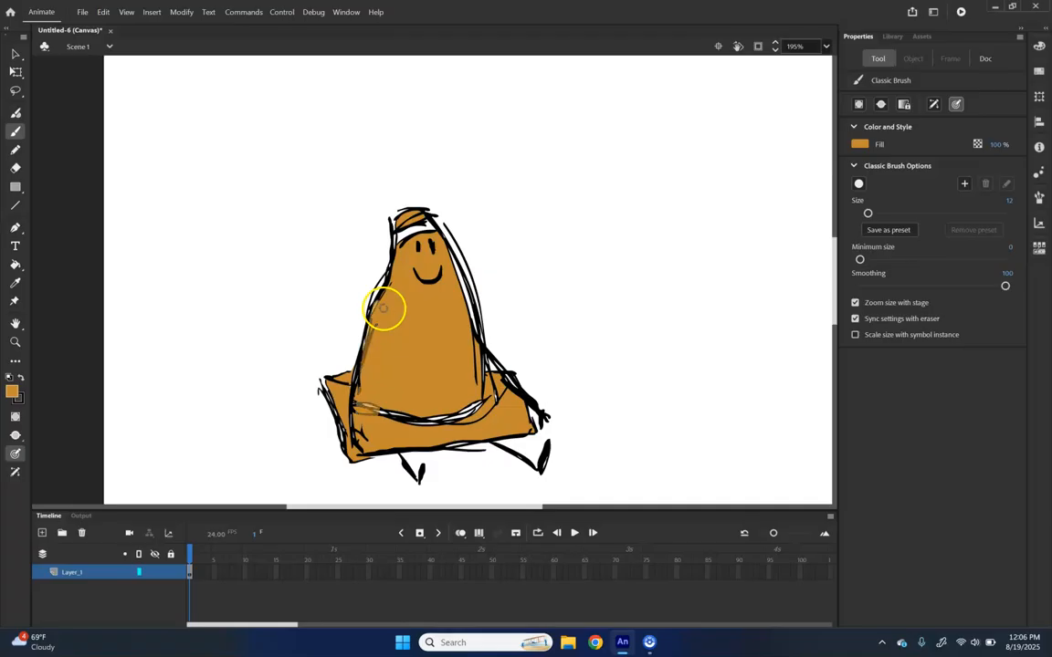
left_click_drag(376, 411, 425, 421)
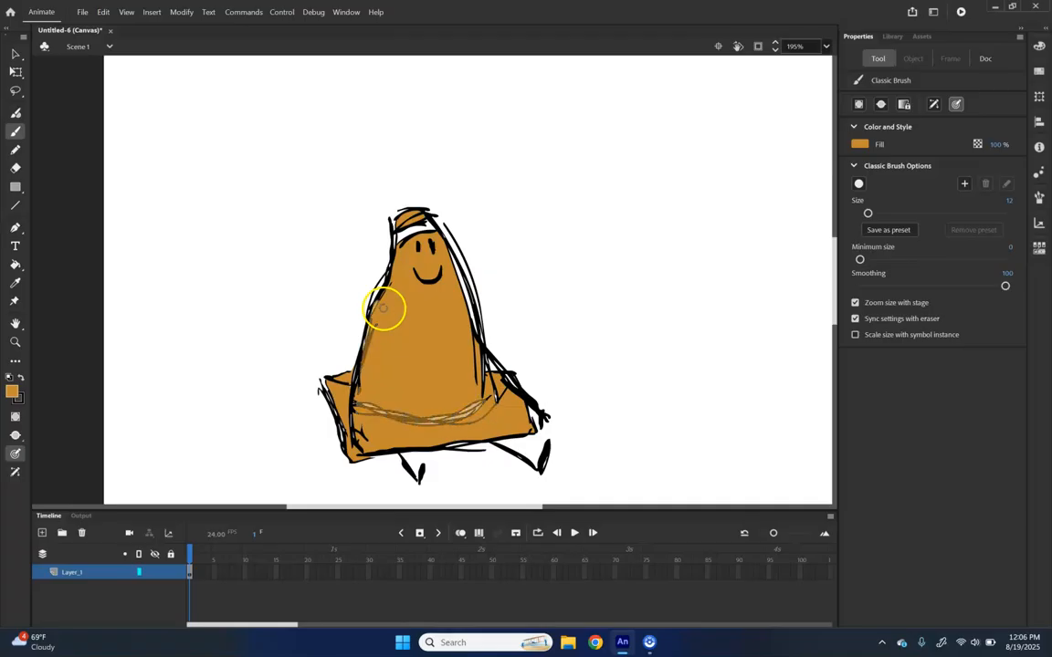
left_click_drag(487, 381, 485, 394)
mouse_move(370, 384)
left_mouse_down()
mouse_move(358, 406)
mouse_move(348, 387)
left_mouse_up()
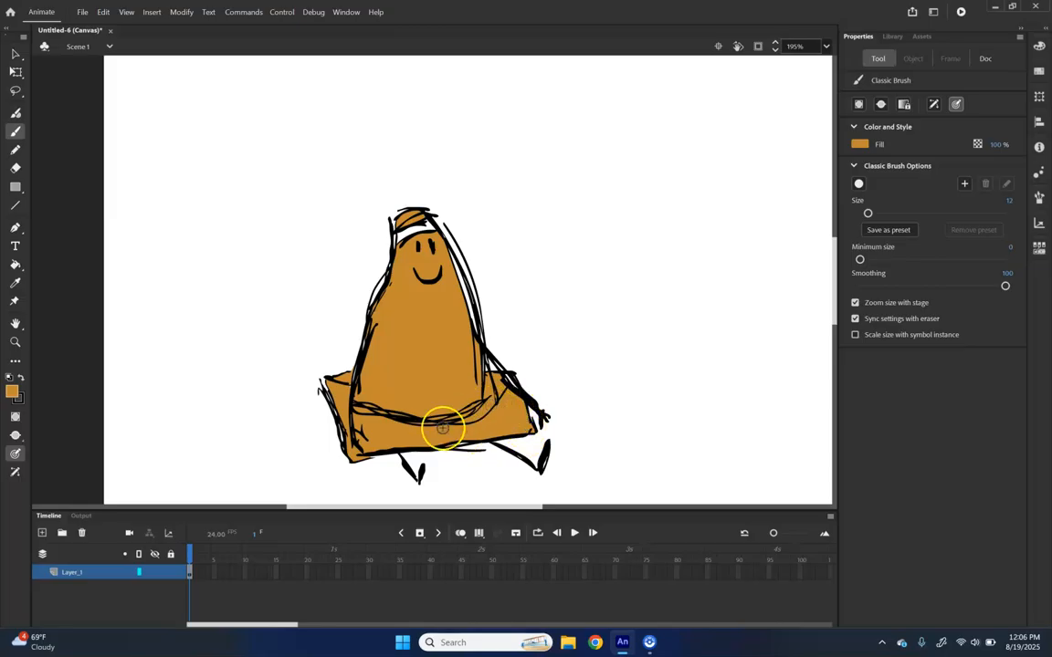
left_click_drag(508, 389, 510, 382)
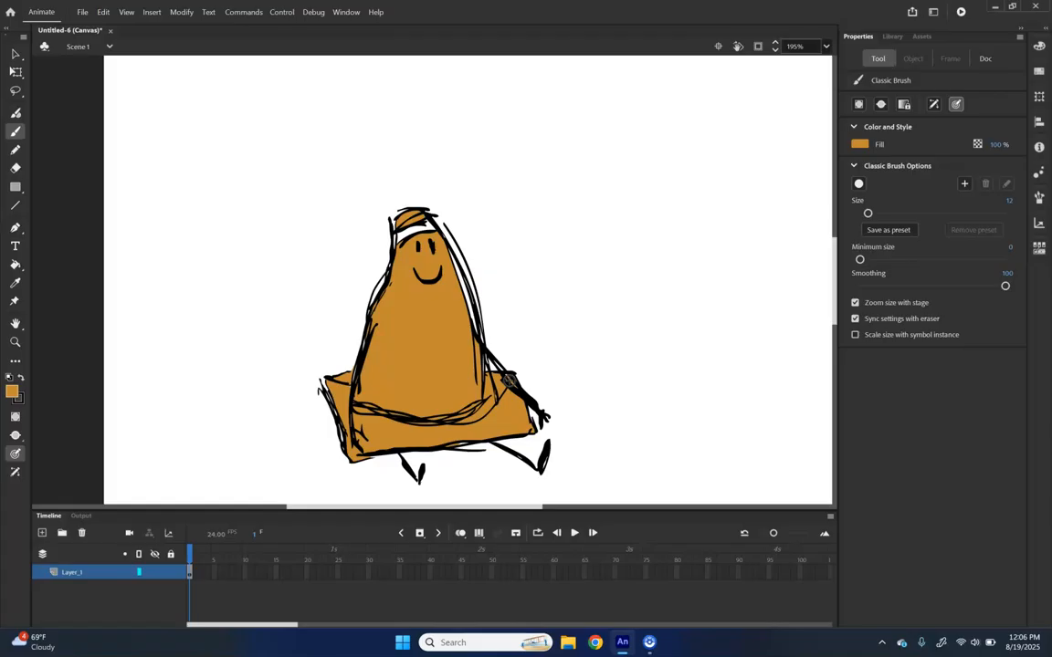
left_click_drag(508, 382, 510, 383)
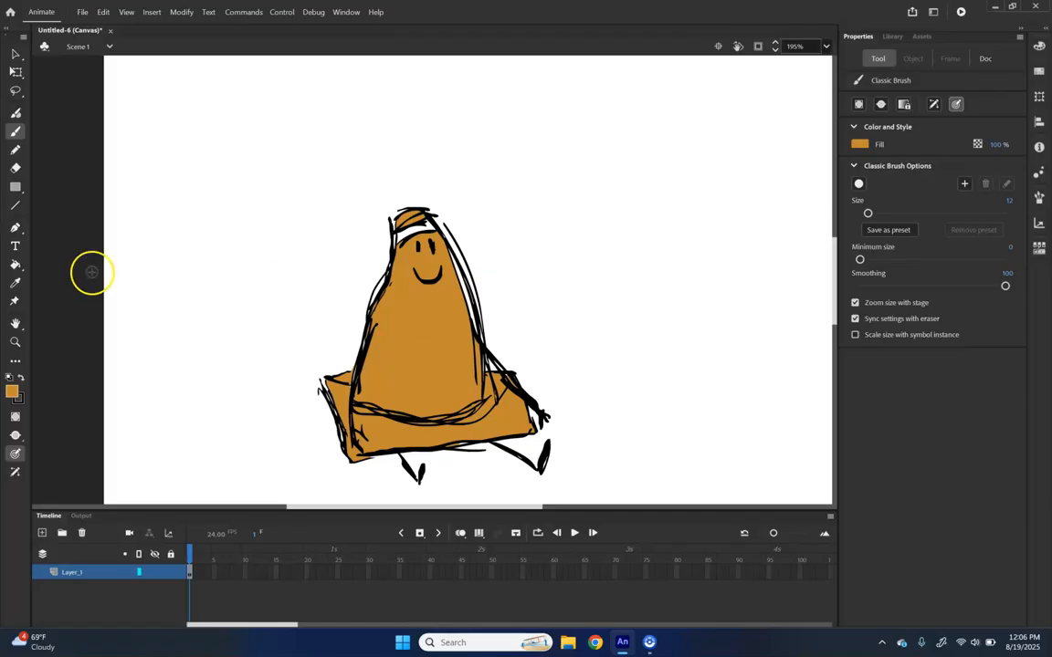
Step: Mix a pale beige Paint Bucket fill colour with a hue of 36° in the Color Picker
left_click(14, 263)
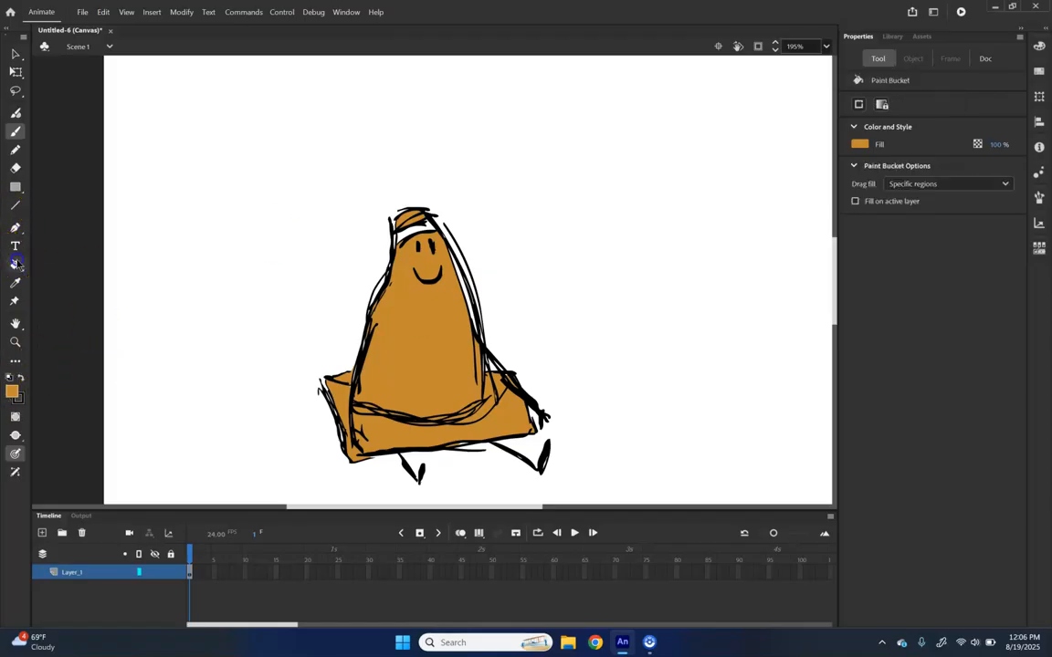
left_click(861, 145)
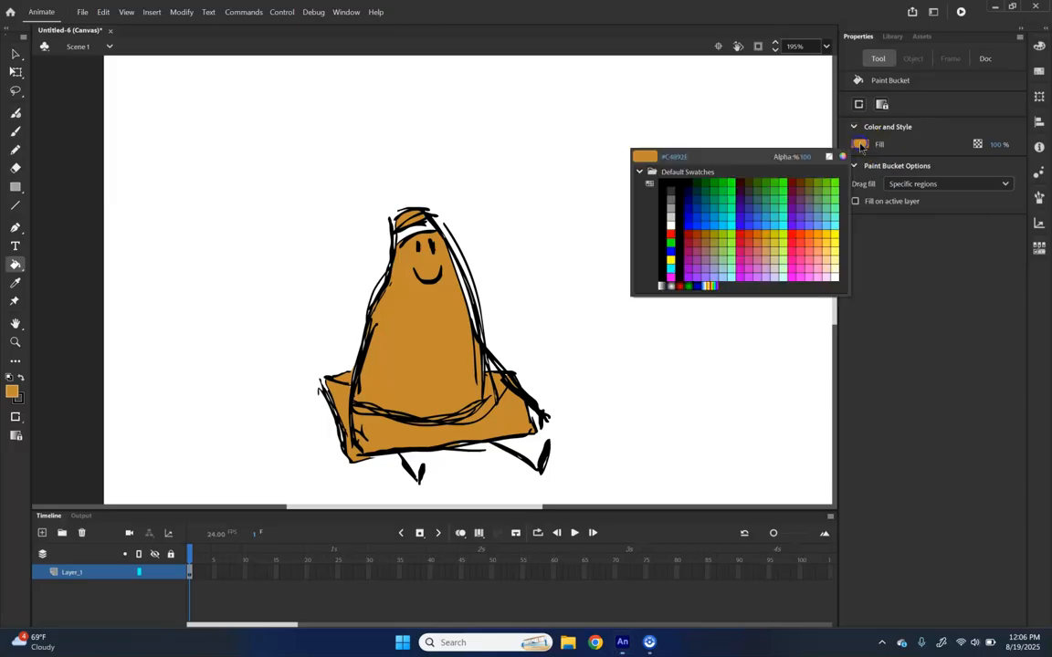
left_click(672, 215)
left_click(859, 145)
left_click(840, 157)
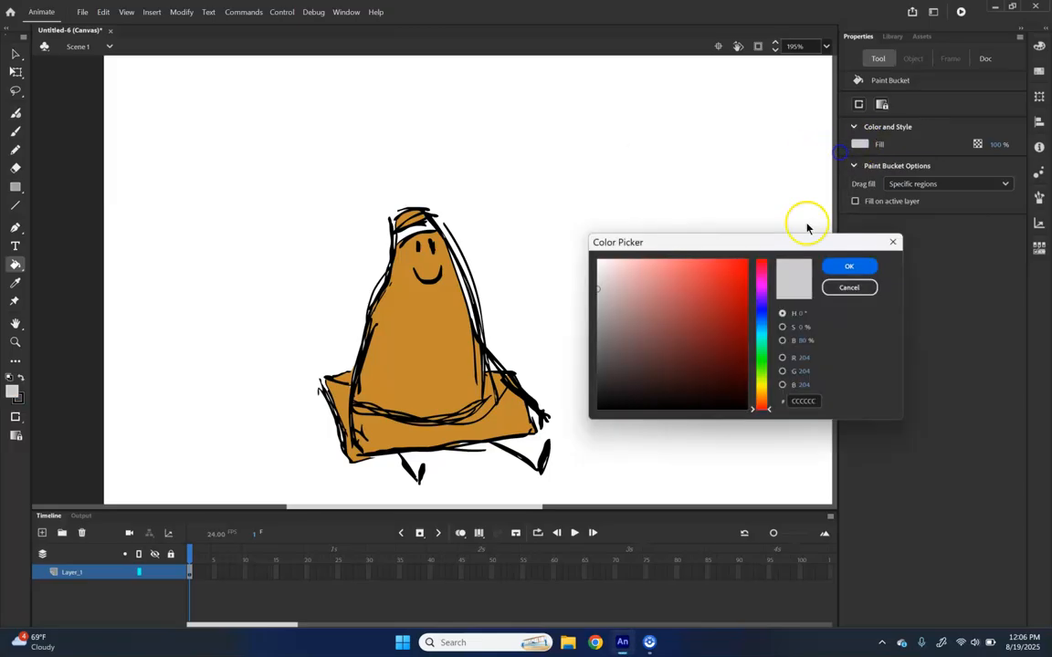
left_click(763, 398)
left_click_drag(607, 271, 613, 267)
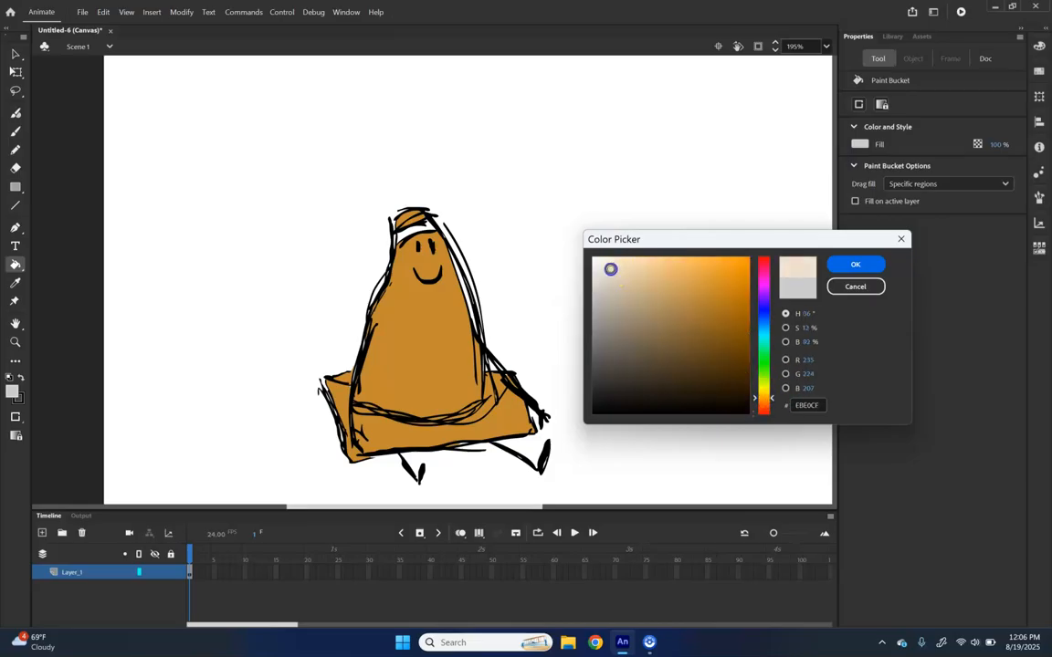
left_click(856, 264)
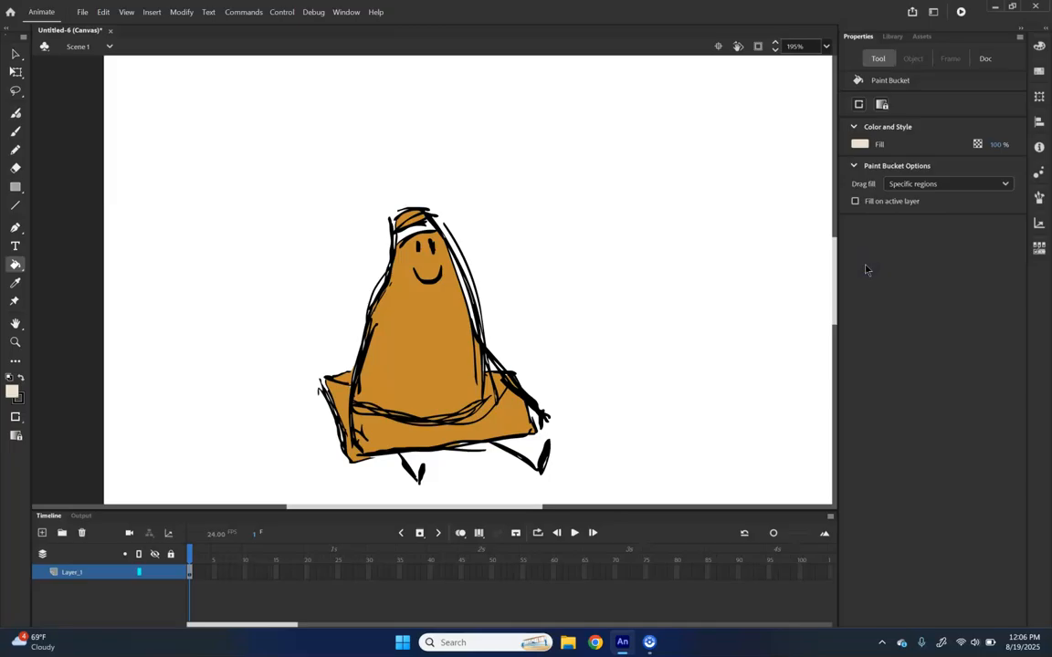
Step: Colour the white stripe below the cone's tip pale beige, undoing one attempt and touching it up with the Classic Brush
left_click(416, 233)
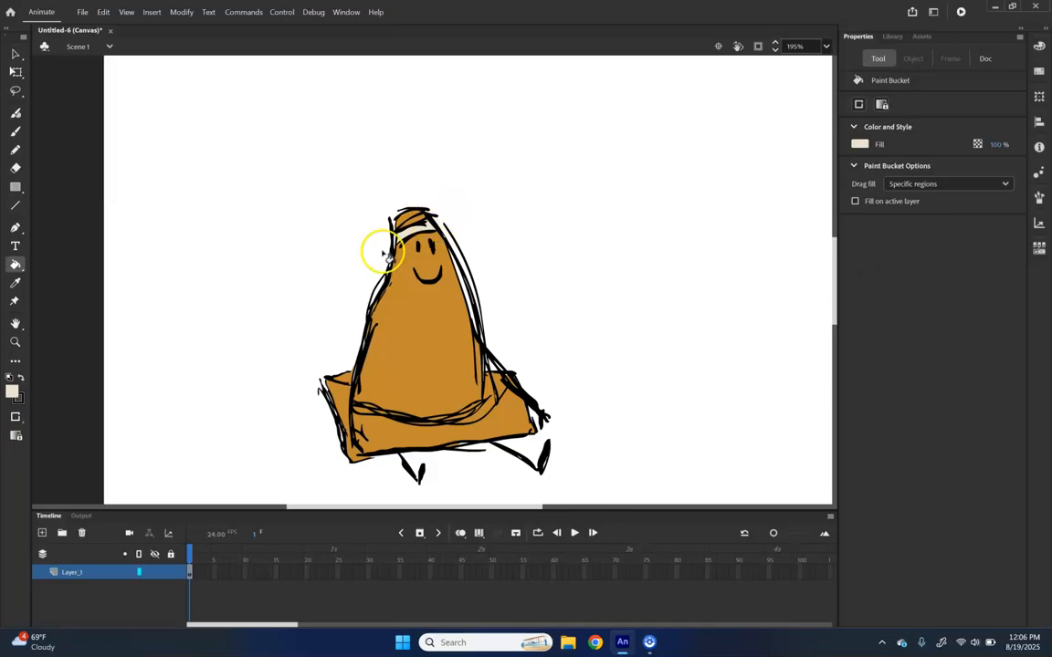
left_click(16, 131)
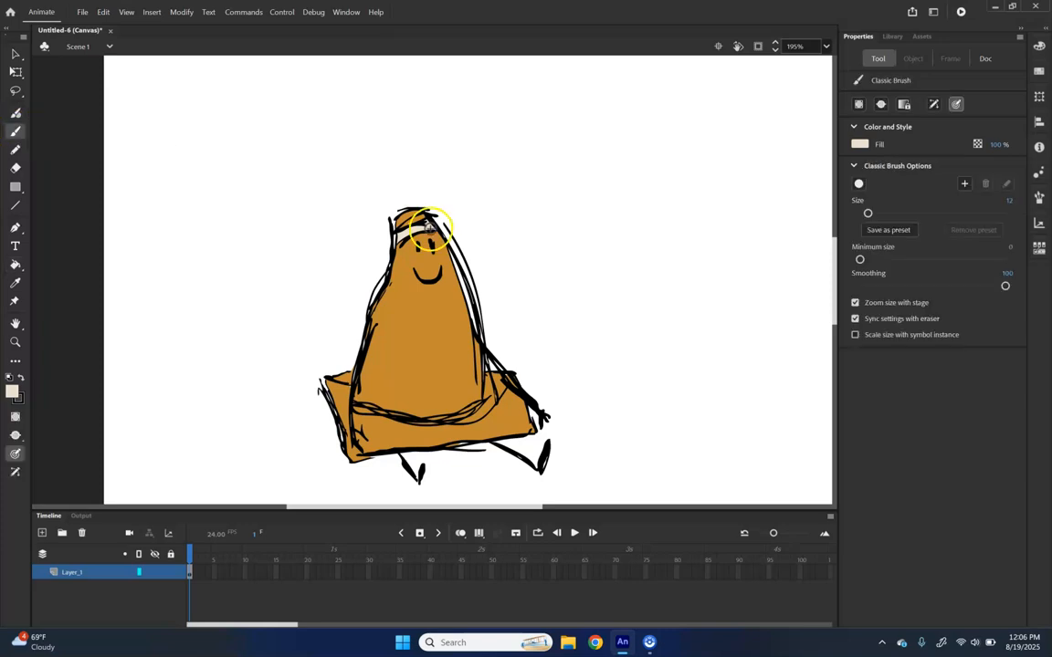
key("ctrl+z")
left_click_drag(406, 230, 401, 234)
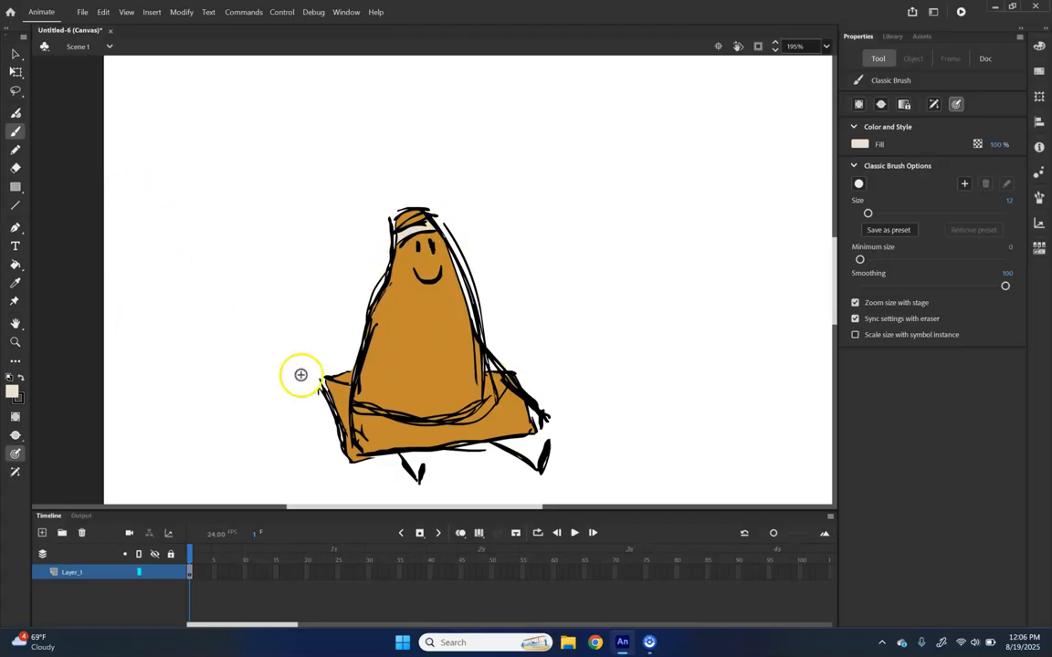
Step: Set the document's stage colour to white, #FFFFFF, with nothing on the stage selected
left_click(14, 54)
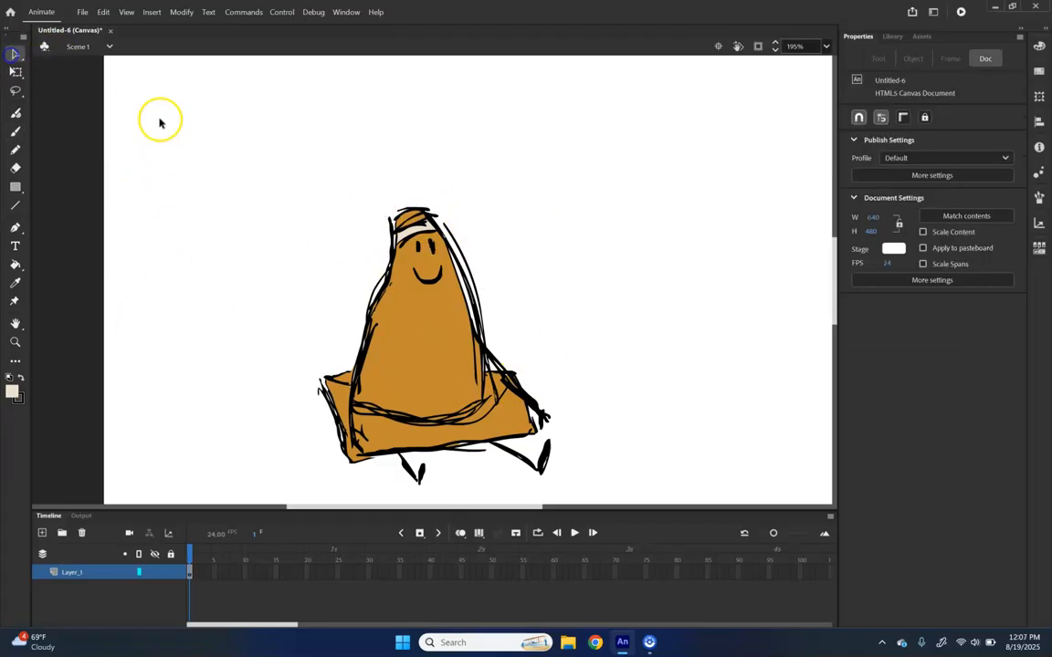
left_click(158, 156)
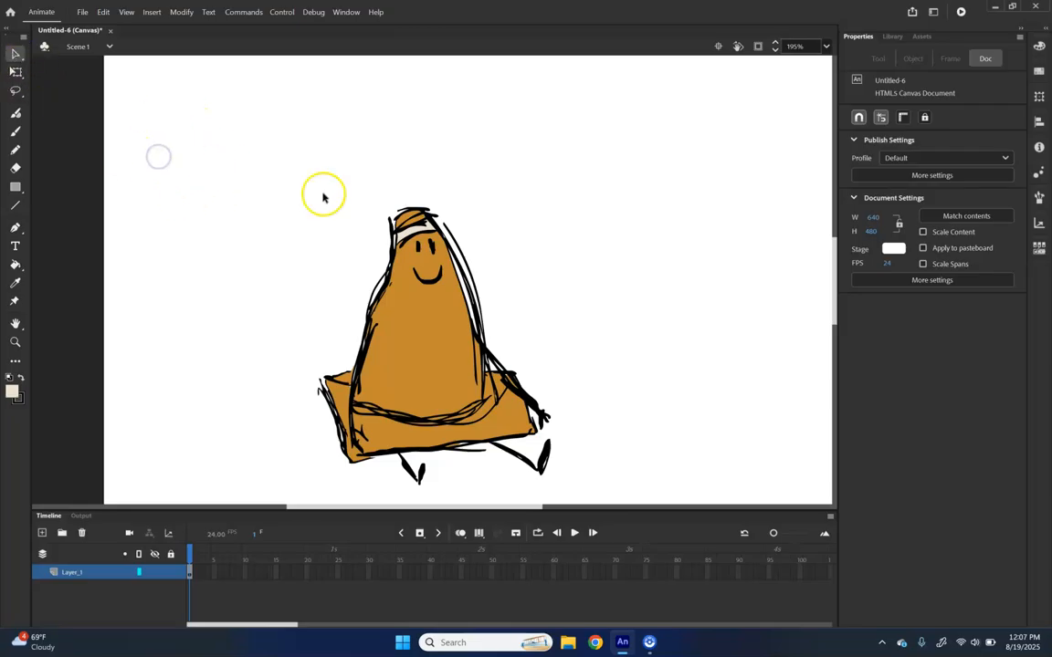
left_click(893, 249)
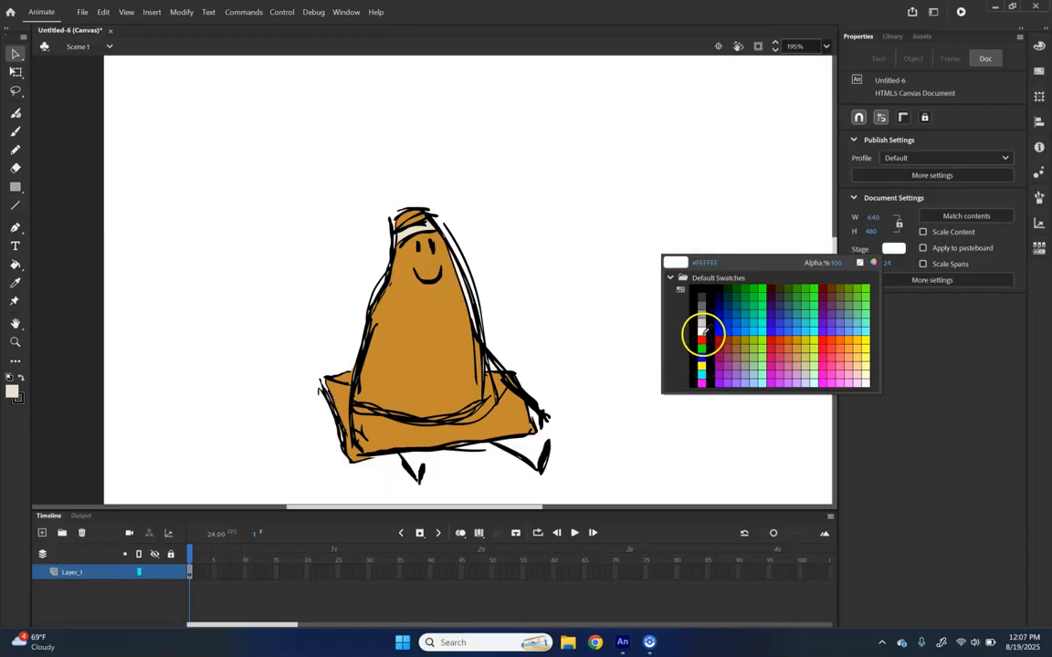
left_click(702, 331)
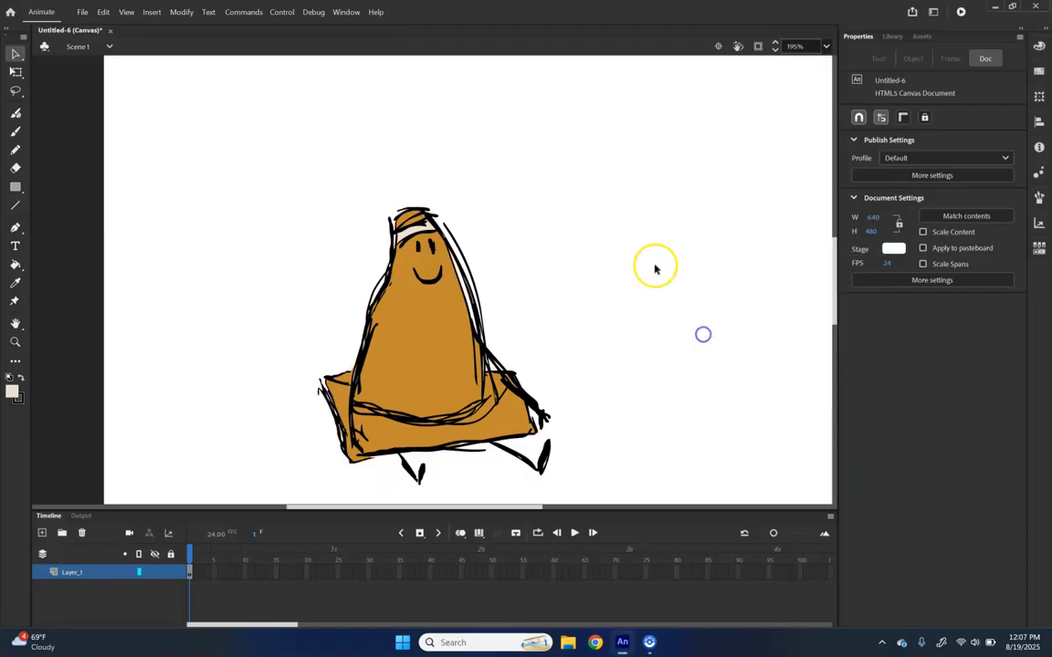
left_click(307, 145)
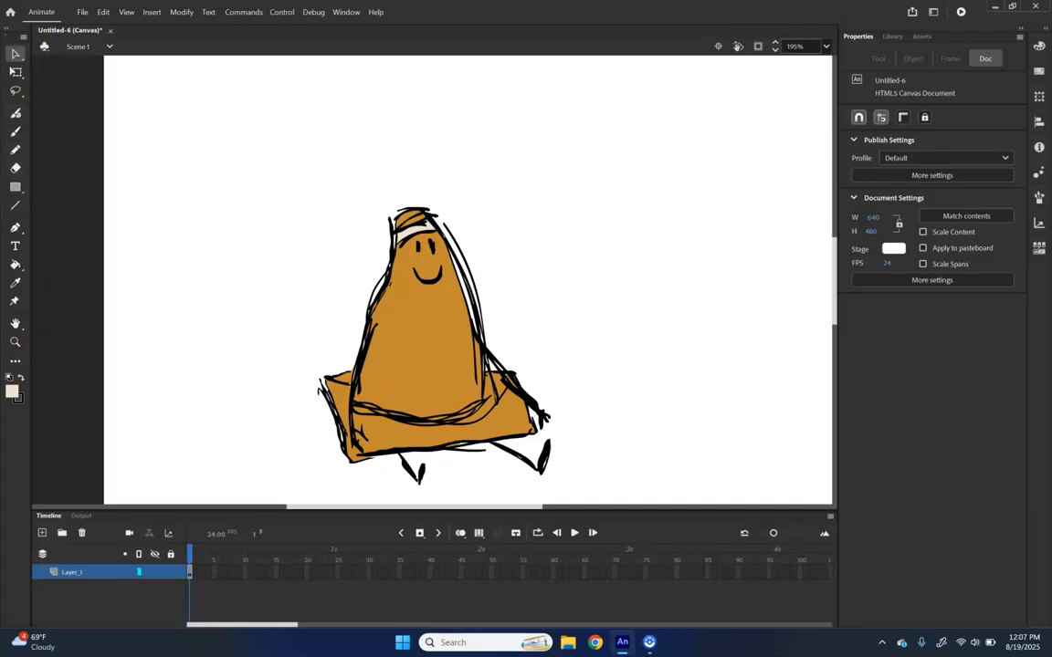
Step: Customise the toolbar by moving the Pencil tool out of it into the palette of extra tools, and close the palette
left_click(14, 361)
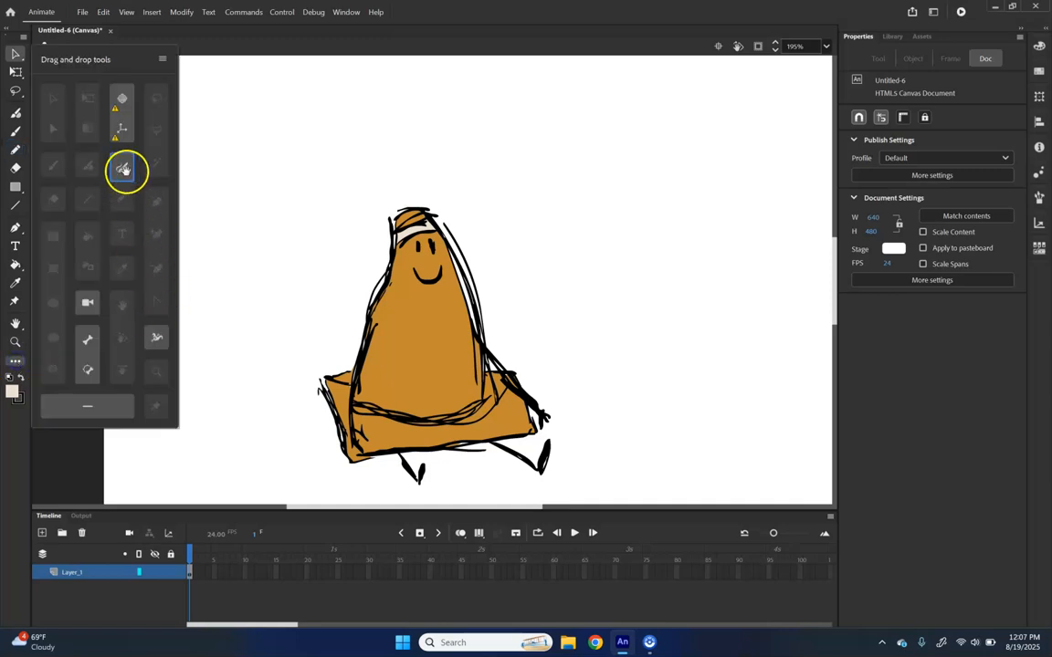
left_click(15, 148)
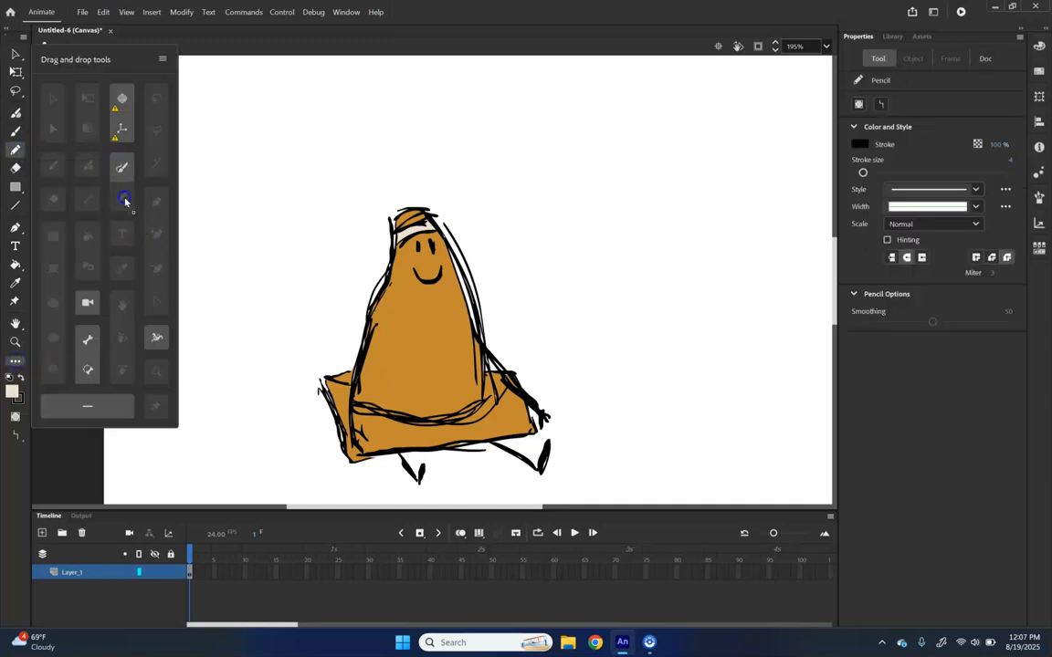
left_click_drag(125, 201, 125, 200)
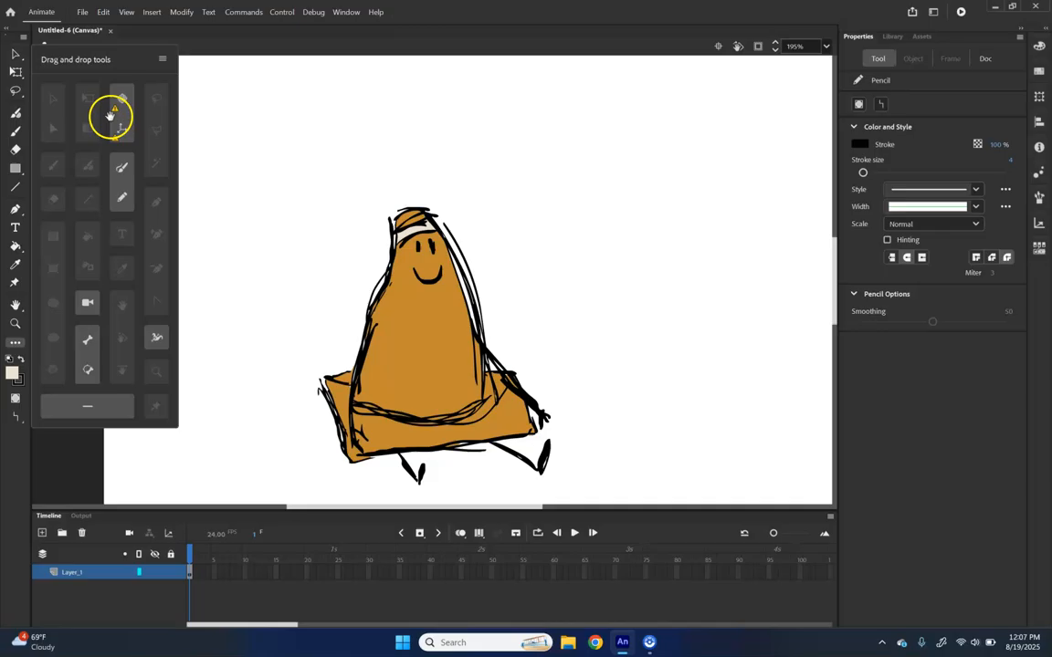
left_click(18, 344)
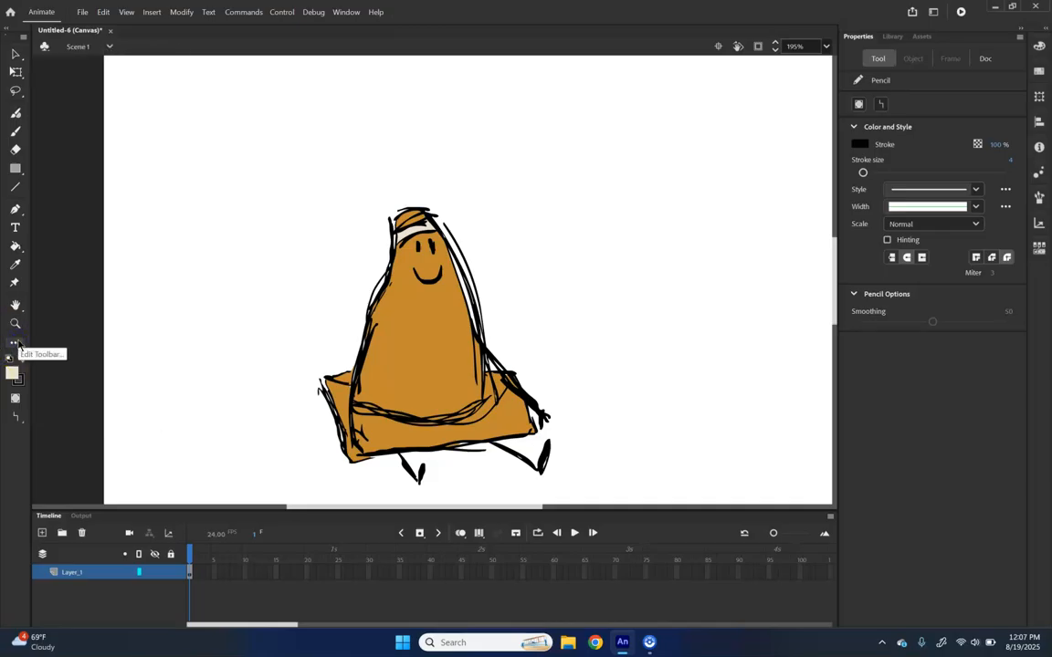